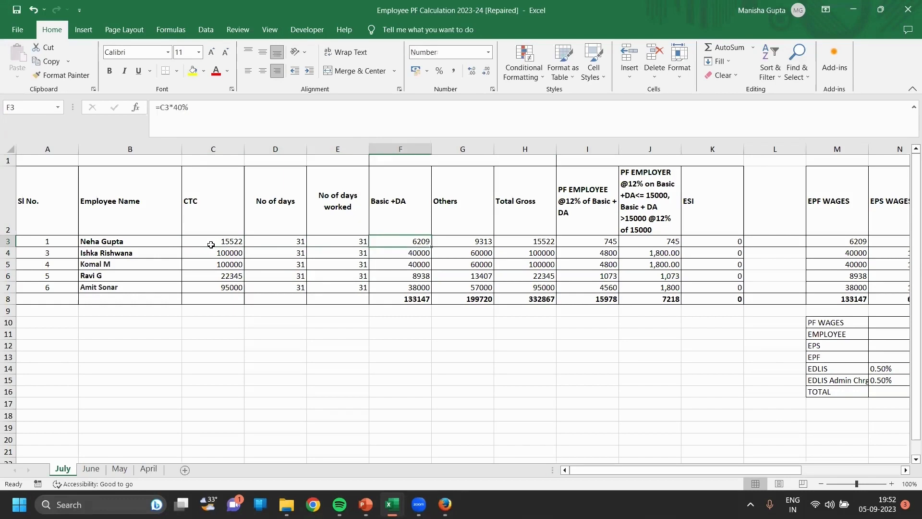
# Review the salary column headings on the July sheet, covering CTC, Basic +DA, Others and Total Gross
pyautogui.press('Up')
pyautogui.press('Right')
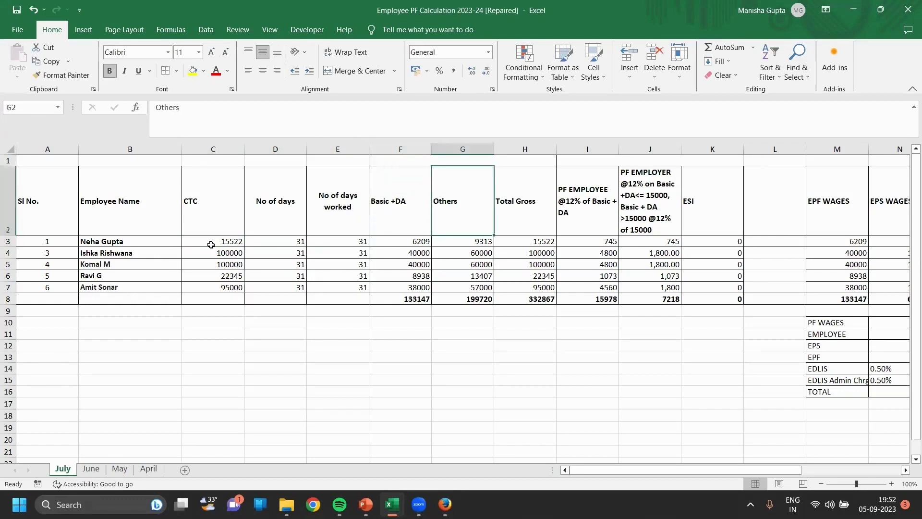
pyautogui.press('Right')
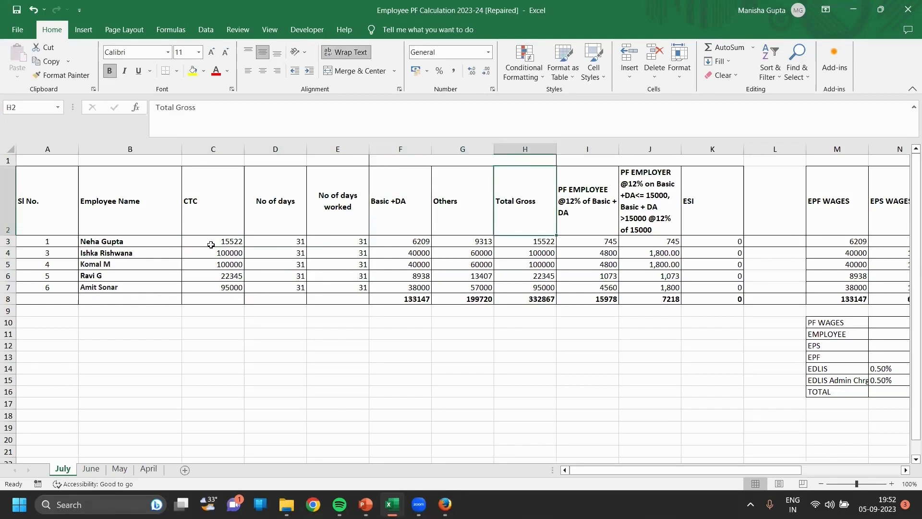
pyautogui.press('Down')
pyautogui.press('Up')
pyautogui.press('Left')
pyautogui.press('Left')
pyautogui.press('Left')
pyautogui.press('Left')
pyautogui.press('Left')
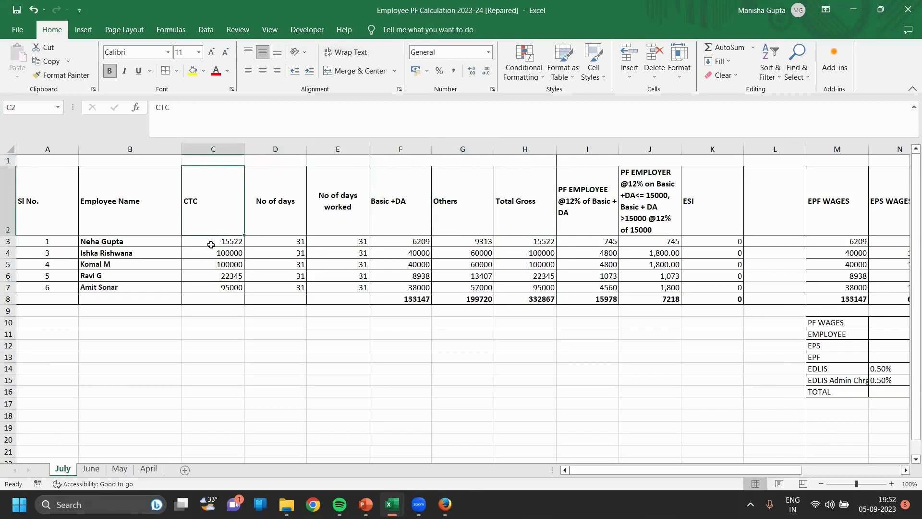
# Examine how the first employee's CTC in row 3 is split into Basic +DA and Others
pyautogui.press('Down')
pyautogui.press('Right')
pyautogui.press('Right')
pyautogui.press('Right')
pyautogui.press('Right')
pyautogui.press('Right')
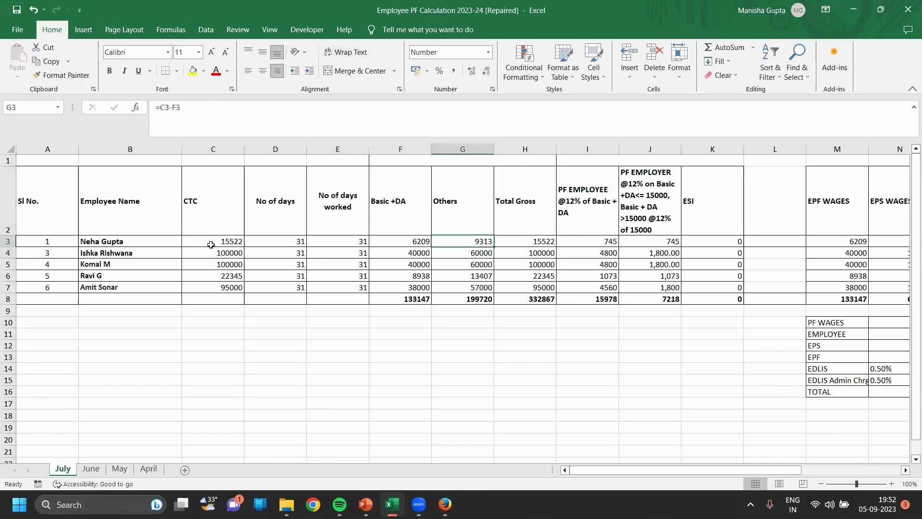
pyautogui.press('Left')
pyautogui.press('Right')
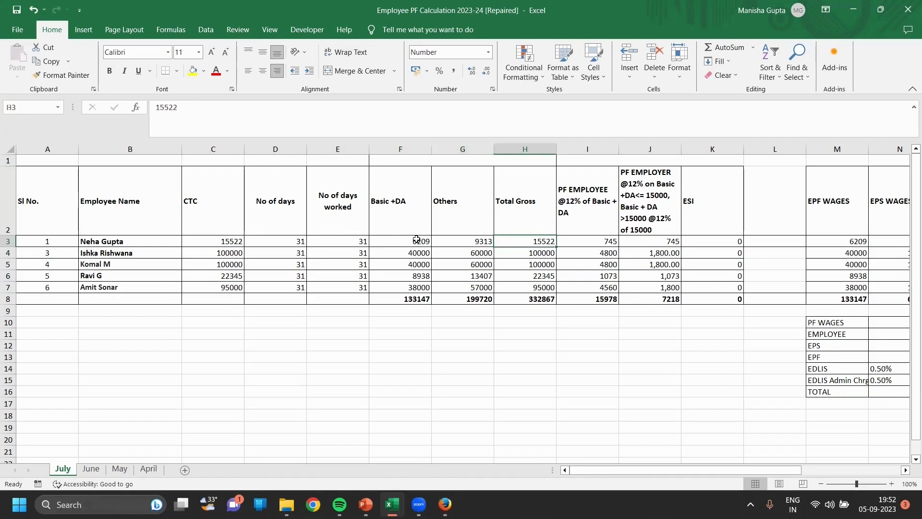
# Review the PF EMPLOYEE, PF EMPLOYER and ESI column headings and the first employee's ESI cell
pyautogui.press('Up')
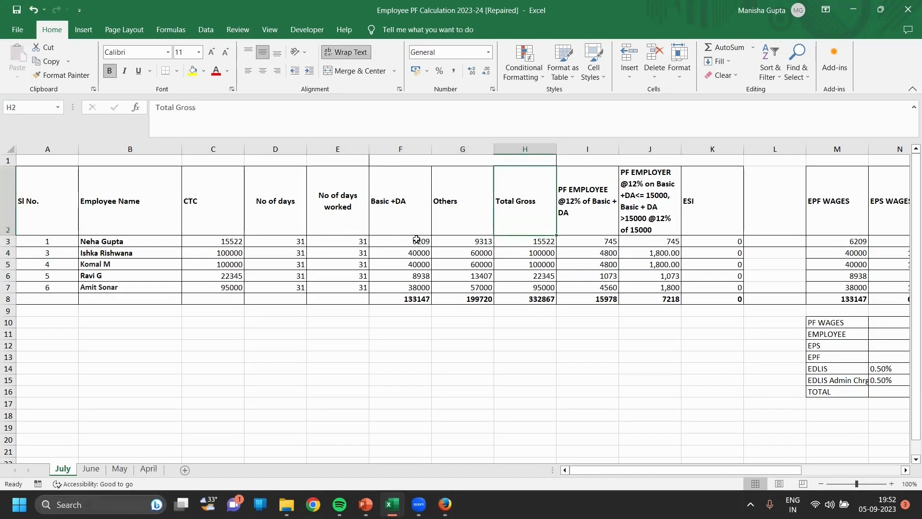
pyautogui.press('Right')
pyautogui.press('Right')
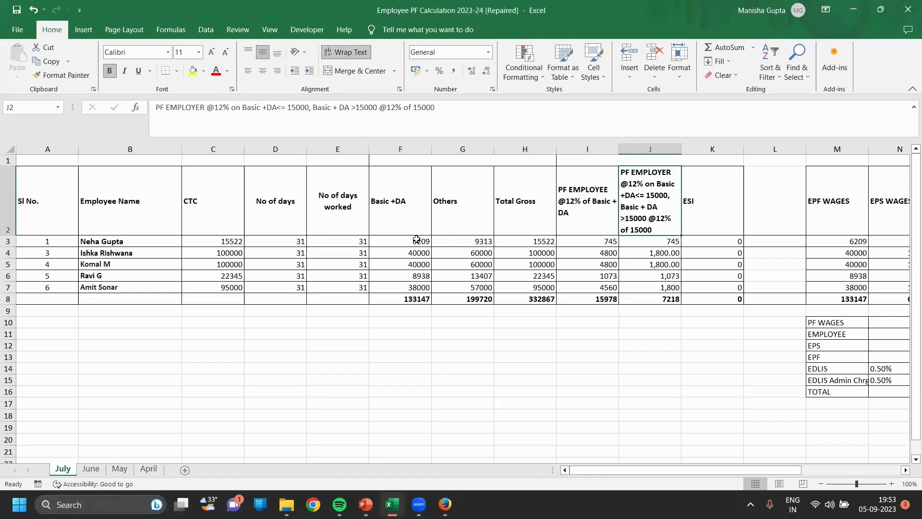
pyautogui.press('Right')
pyautogui.press('Down')
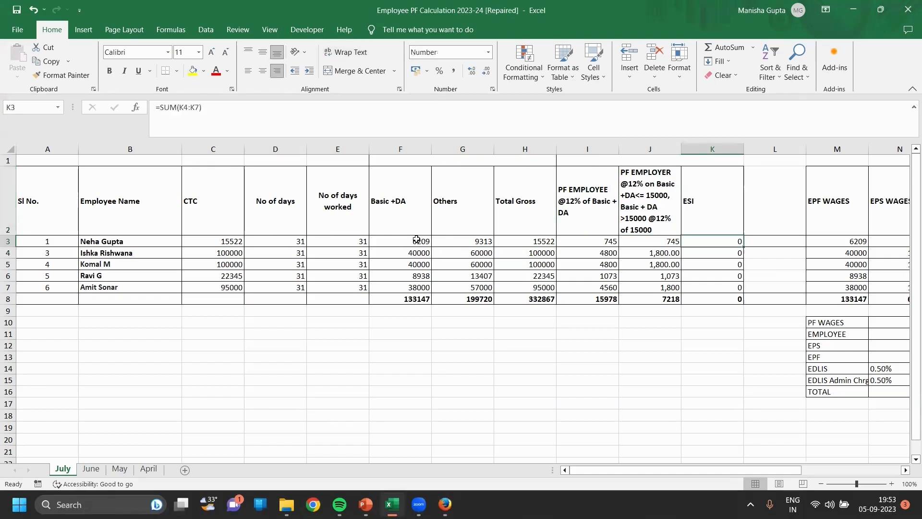
# Inspect the first employee's Basic +DA and the PF EMPLOYEE formulas in I3 and I4
pyautogui.press('Left')
pyautogui.press('Left')
pyautogui.press('Left')
pyautogui.press('Left')
pyautogui.press('Left')
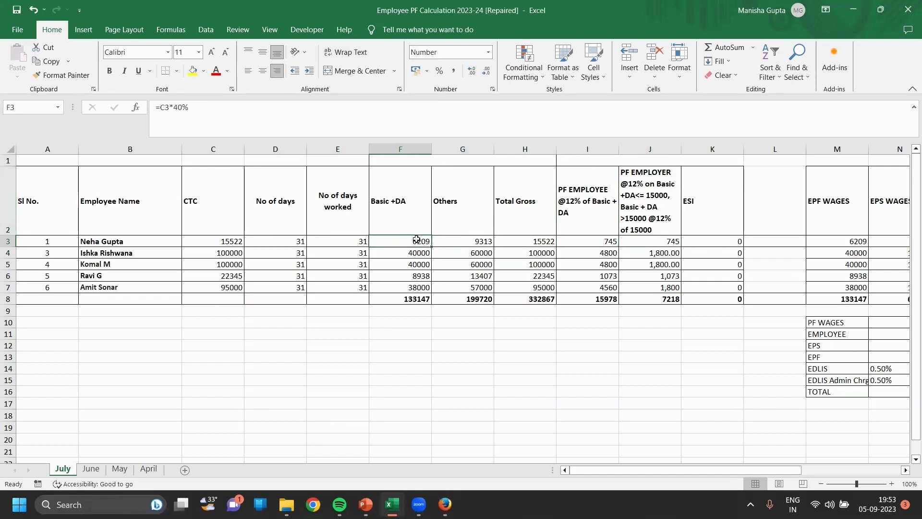
pyautogui.press('Right')
pyautogui.press('Right')
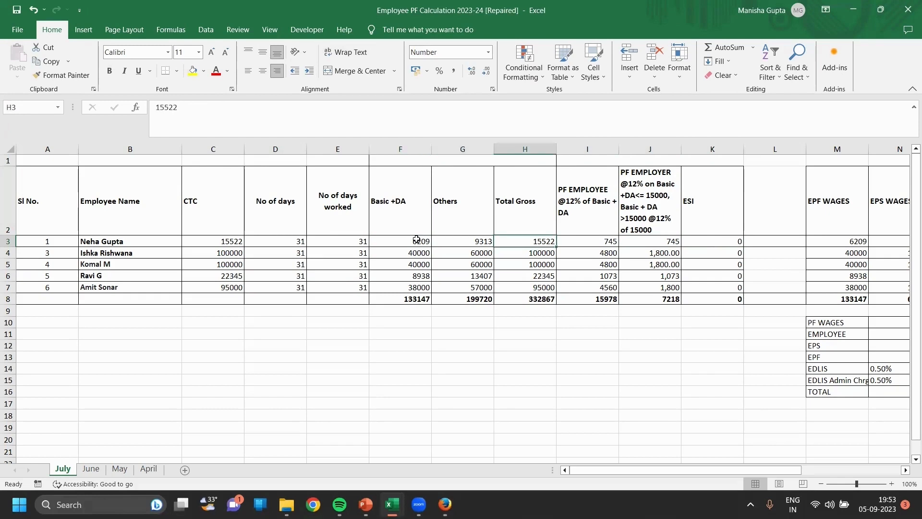
pyautogui.press('Right')
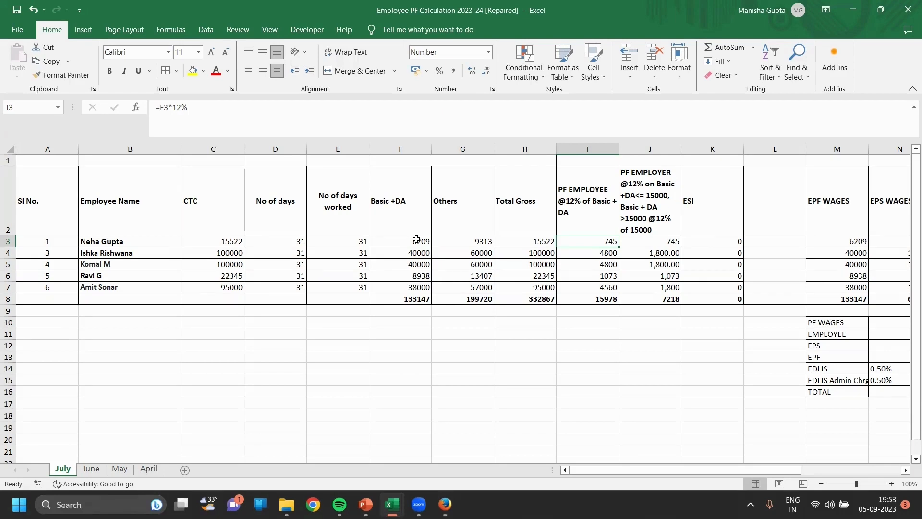
pyautogui.doubleClick(584, 240)
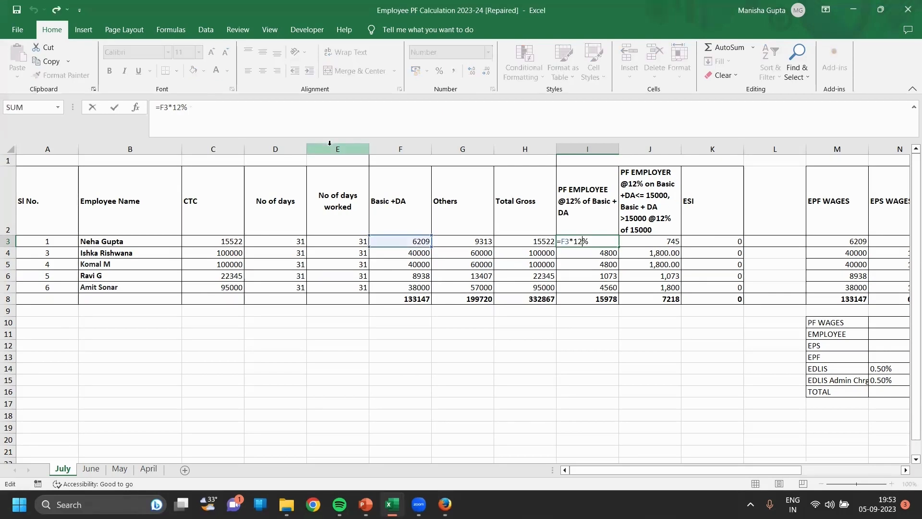
pyautogui.click(202, 106)
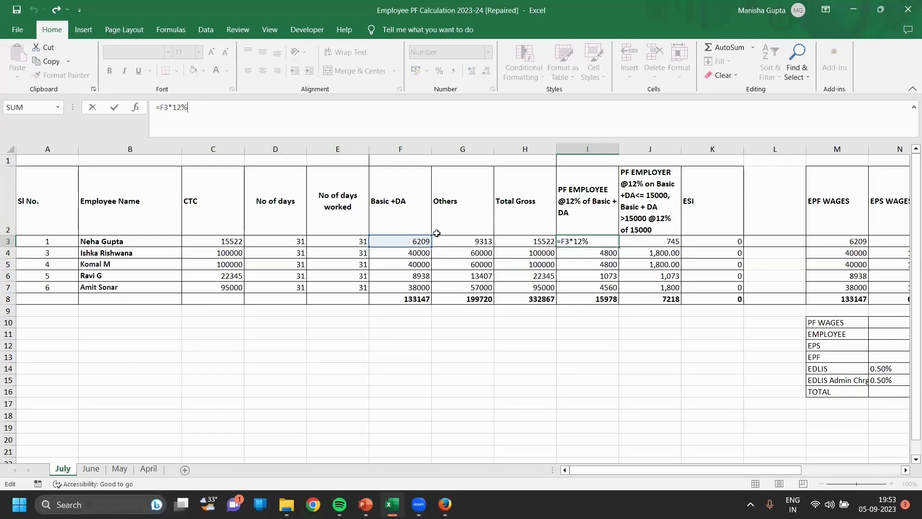
pyautogui.click(606, 253)
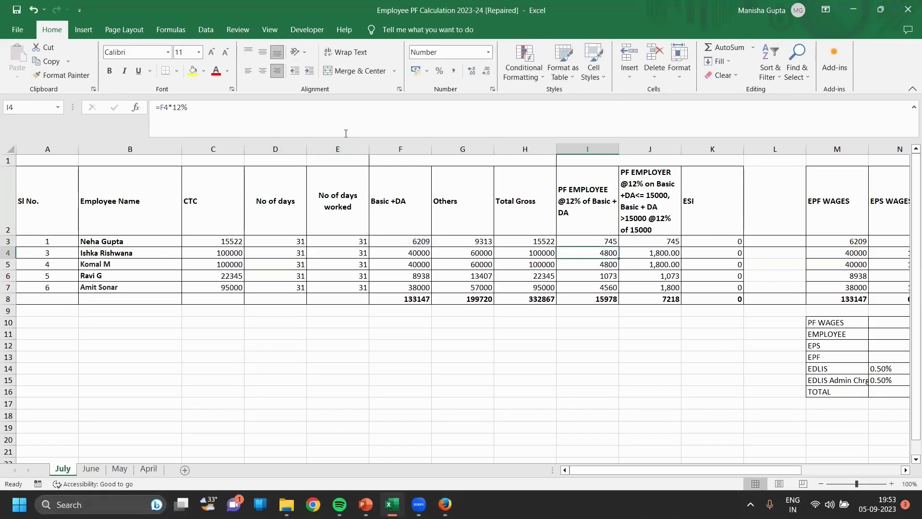
pyautogui.doubleClick(568, 254)
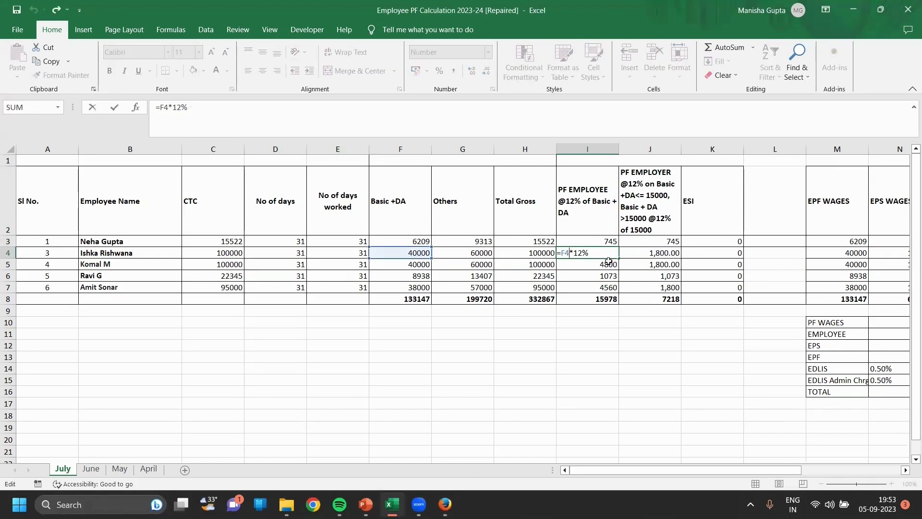
# Examine the PF EMPLOYER formula in J3 and its heading's 15000 rule against the second employee's salary figures in row 4
pyautogui.click(641, 245)
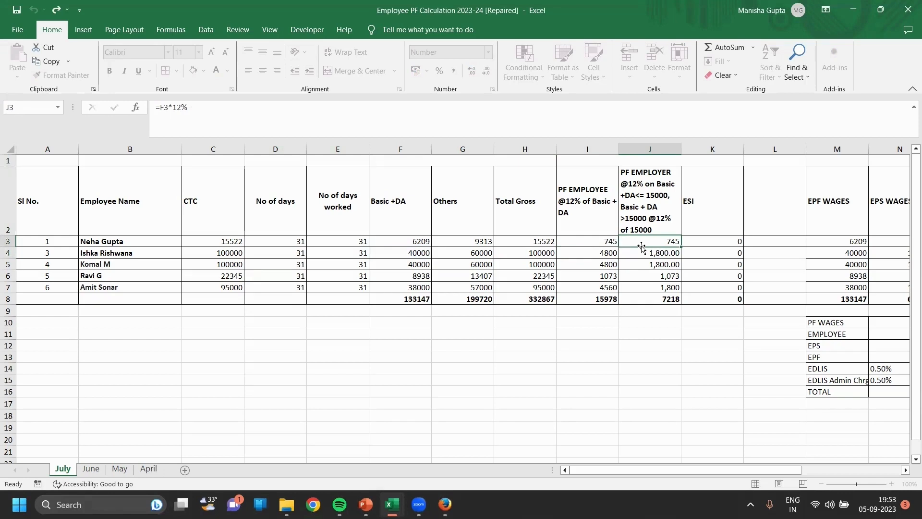
pyautogui.click(649, 194)
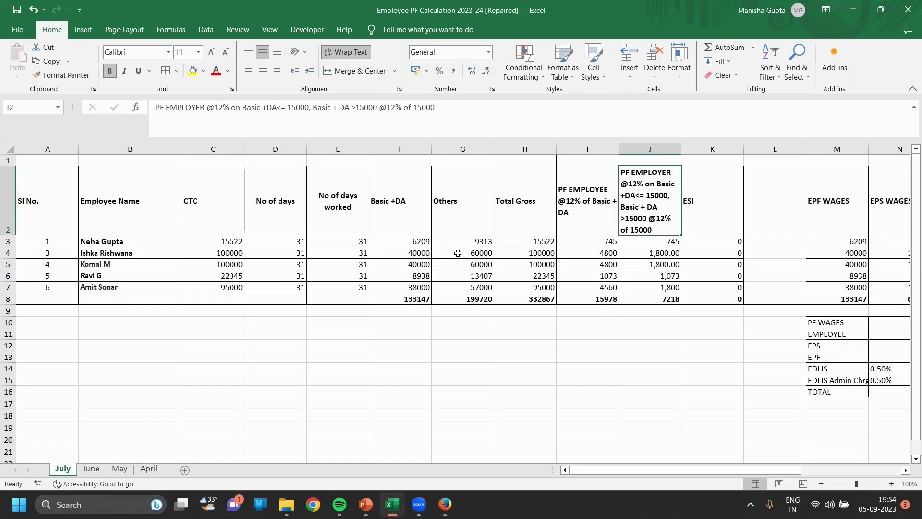
pyautogui.click(414, 258)
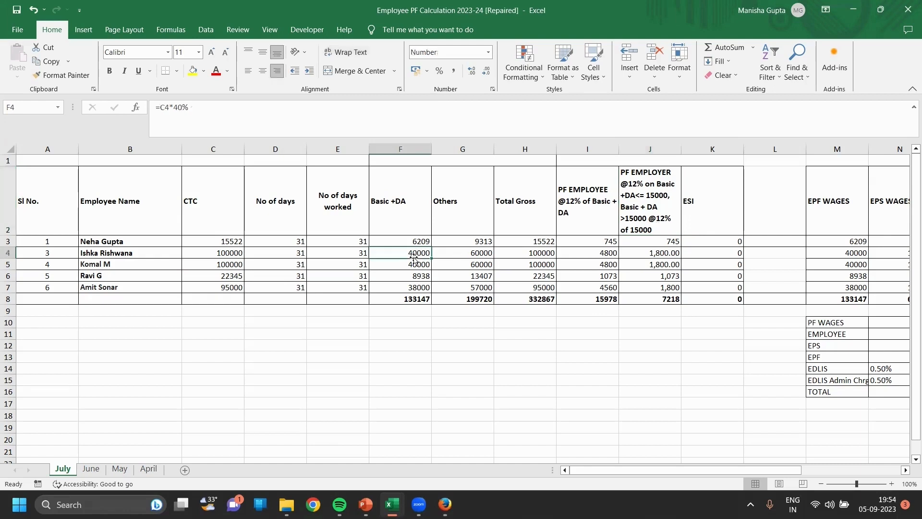
pyautogui.click(116, 258)
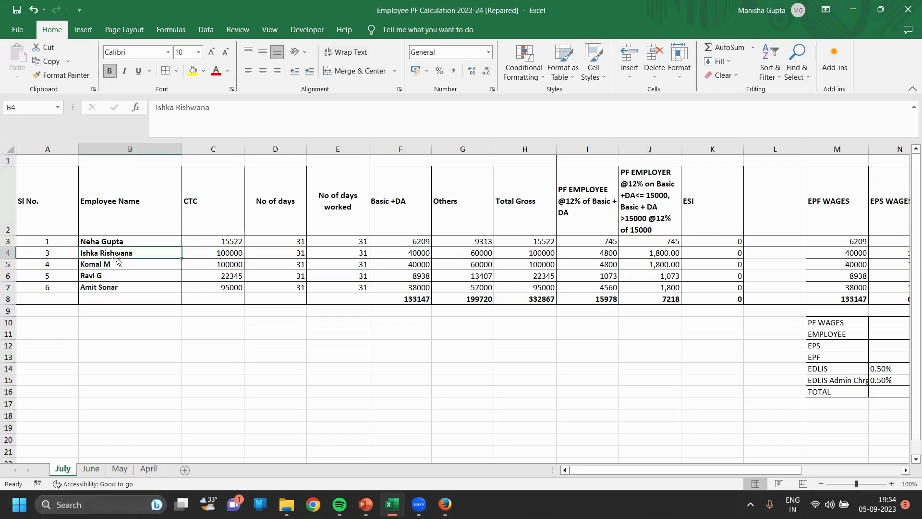
pyautogui.press('Right')
pyautogui.press('Right')
pyautogui.press('Right')
pyautogui.press('Right')
pyautogui.press('Right')
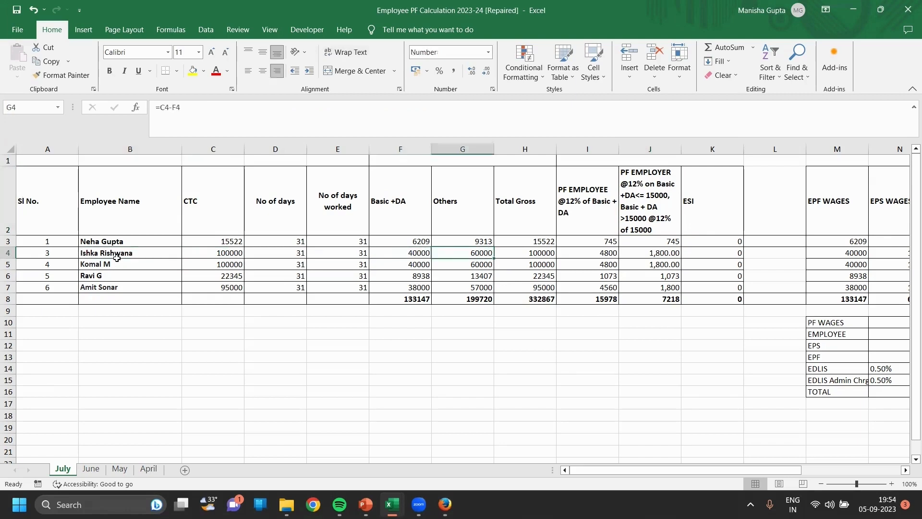
# Enter the formula =15000*12% as the employer PF contribution in J4
pyautogui.press('Left')
pyautogui.press('Right')
pyautogui.press('Right')
pyautogui.press('Right')
pyautogui.press('Right')
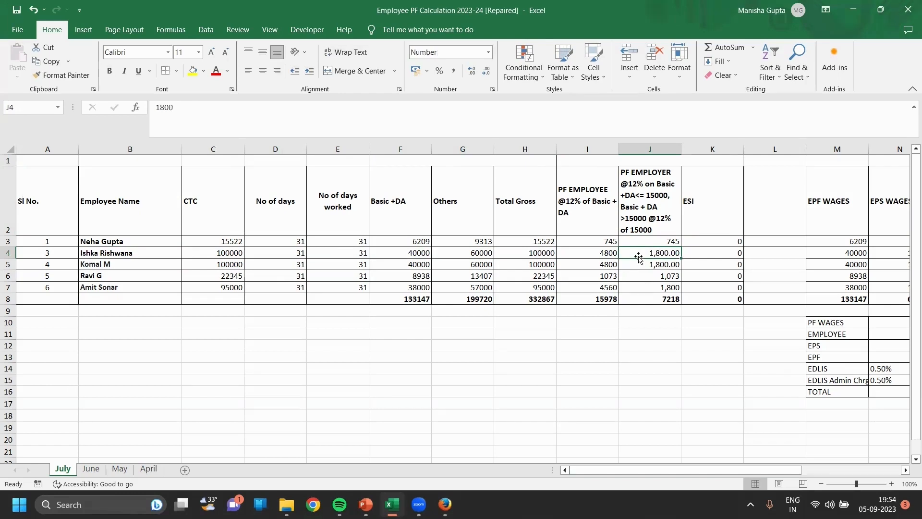
pyautogui.write('=')
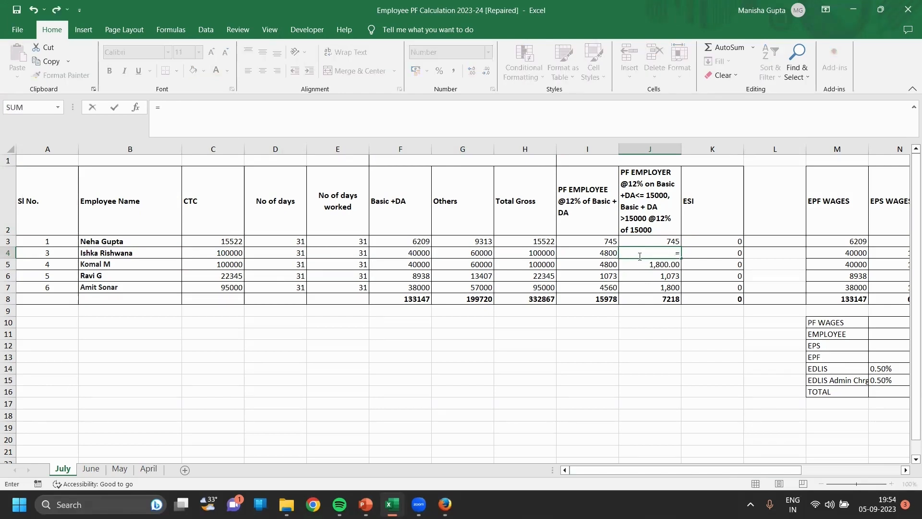
pyautogui.write('15000*12%')
pyautogui.press('Return')
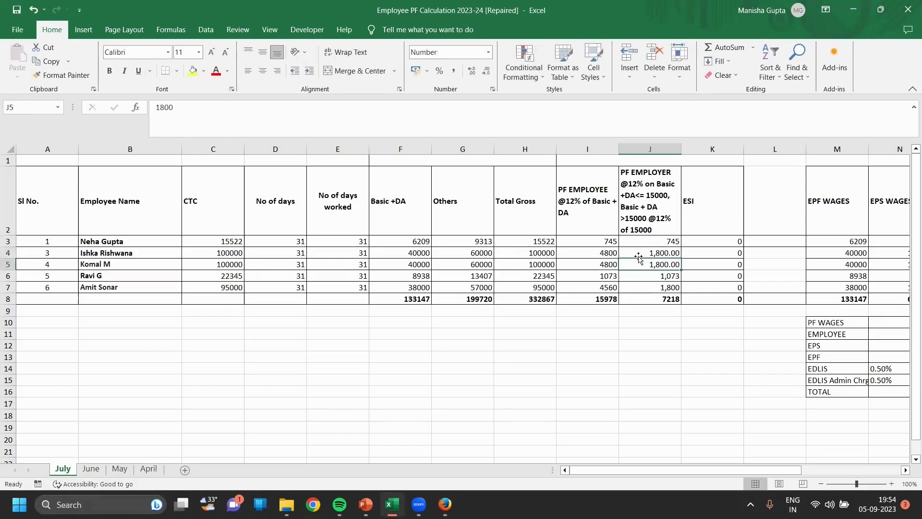
# Check the employer PF cells in rows 4 to 7 against Basic +DA, and inspect the formula in J6
pyautogui.press('Up')
pyautogui.press('Down')
pyautogui.press('Down')
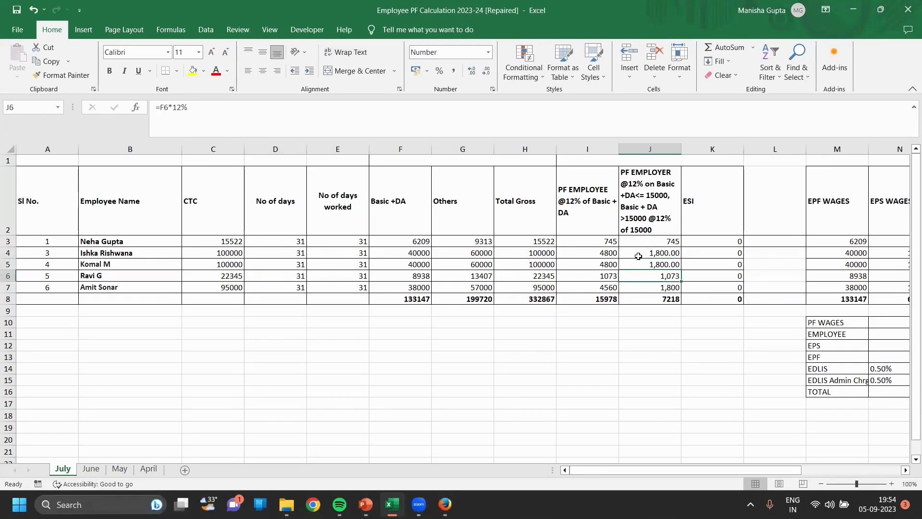
pyautogui.press('Down')
pyautogui.press('Left')
pyautogui.press('Left')
pyautogui.press('Left')
pyautogui.press('Left')
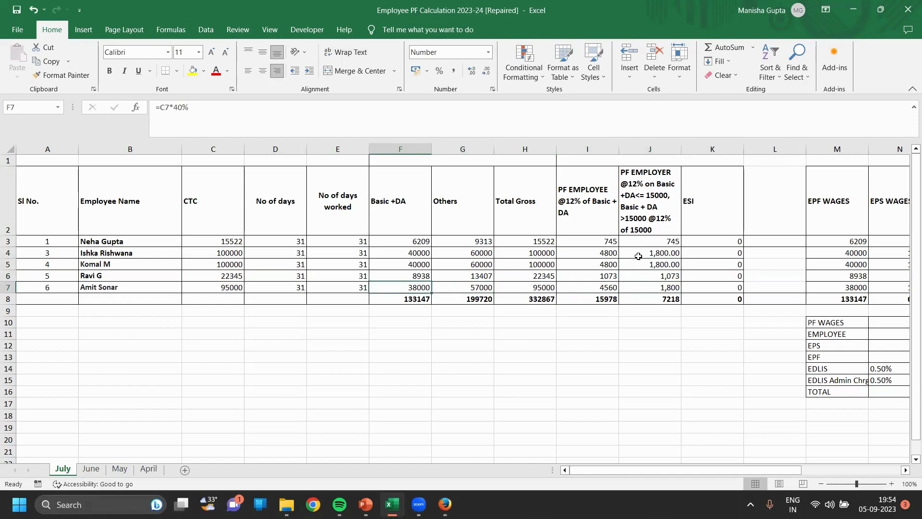
pyautogui.press('Up')
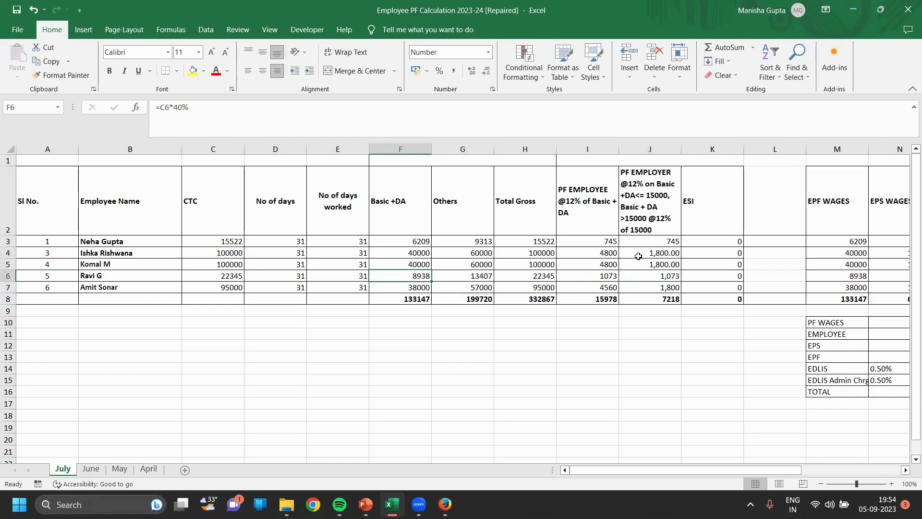
pyautogui.press('Right')
pyautogui.press('Right')
pyautogui.press('Right')
pyautogui.press('Right')
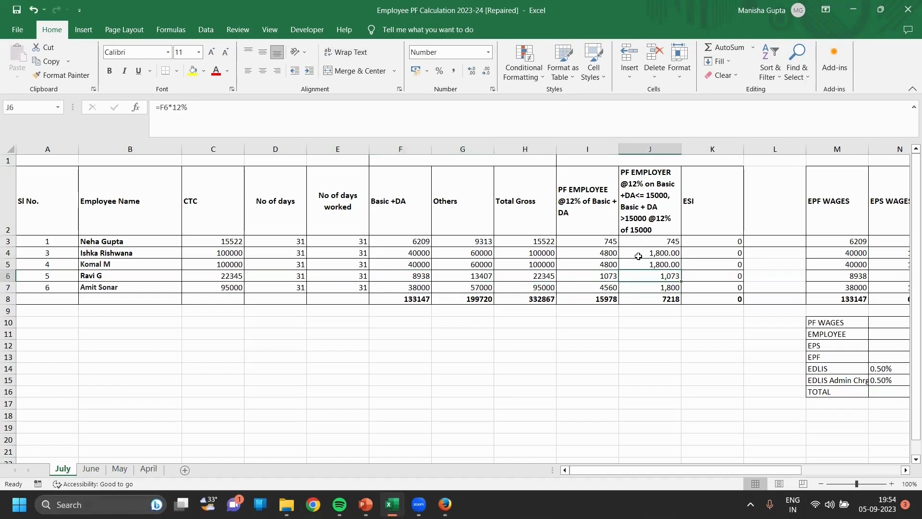
pyautogui.doubleClick(659, 275)
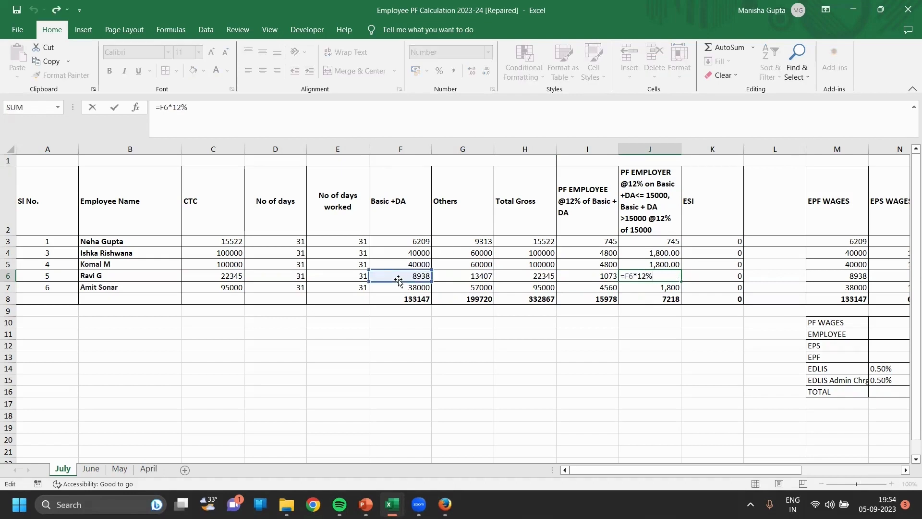
pyautogui.click(692, 265)
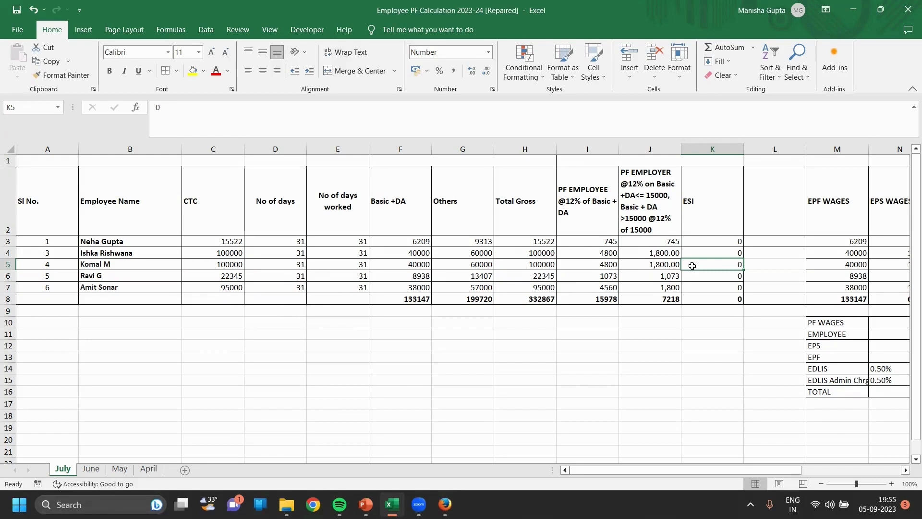
# Examine the EPF WAGES, EPS WAGES and contribution columns, including the EPF wages formula in M3
pyautogui.press('Right')
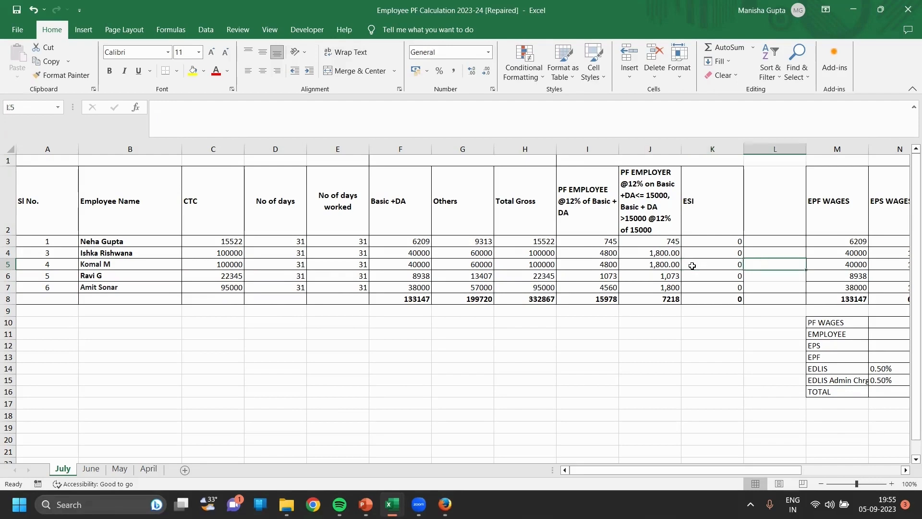
pyautogui.press('Right')
pyautogui.press('Right')
pyautogui.press('Right')
pyautogui.press('Right')
pyautogui.press('Right')
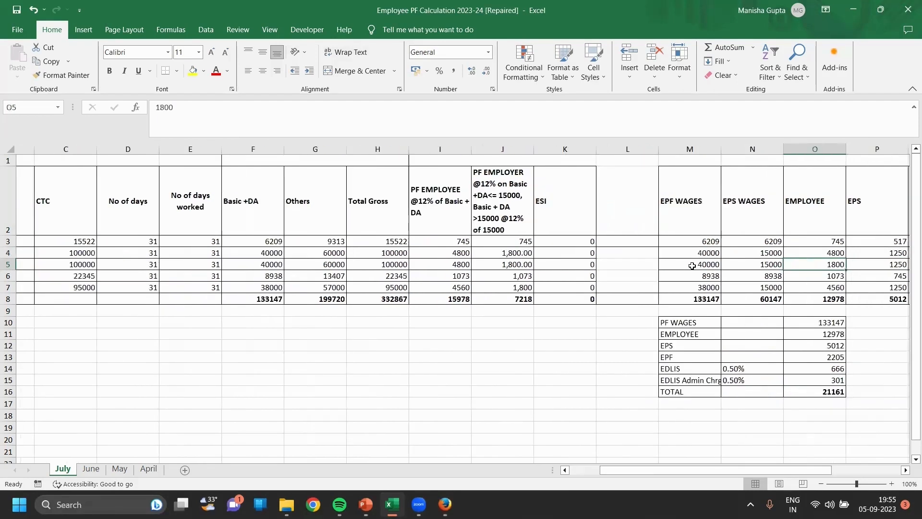
pyautogui.press('Right')
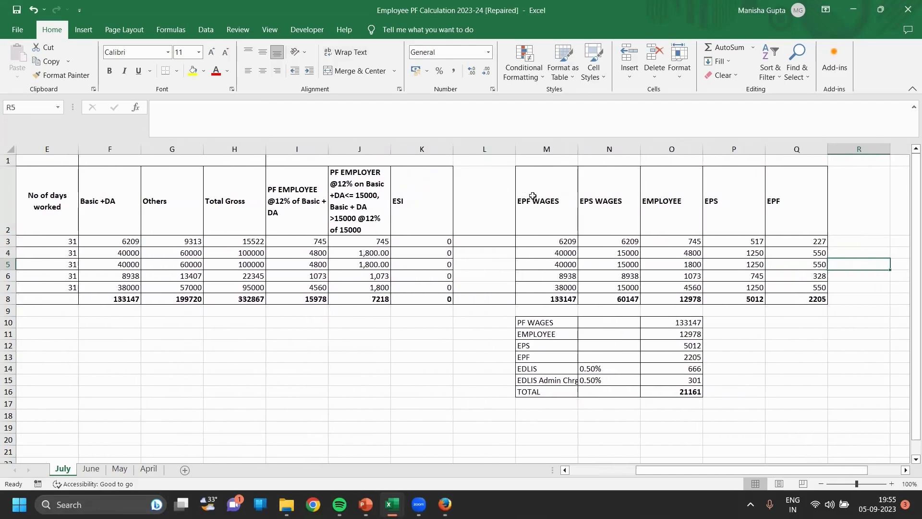
pyautogui.click(532, 196)
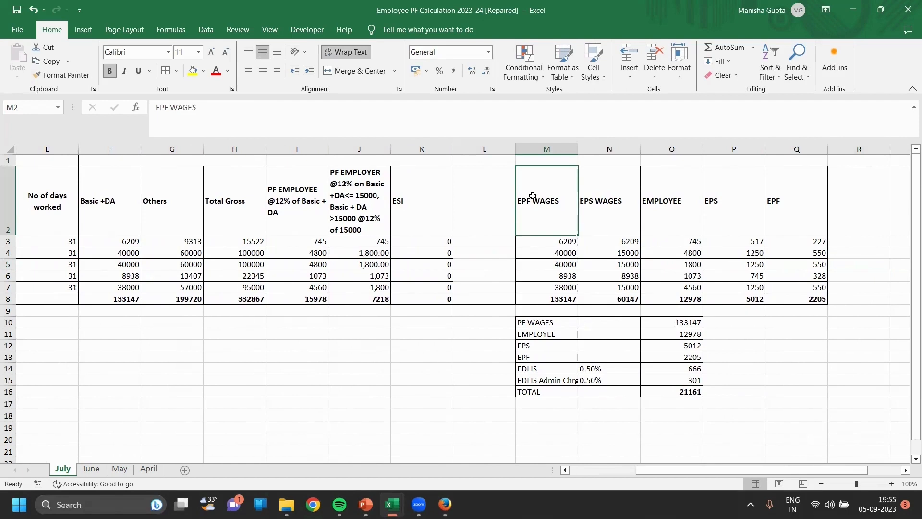
pyautogui.press('Right')
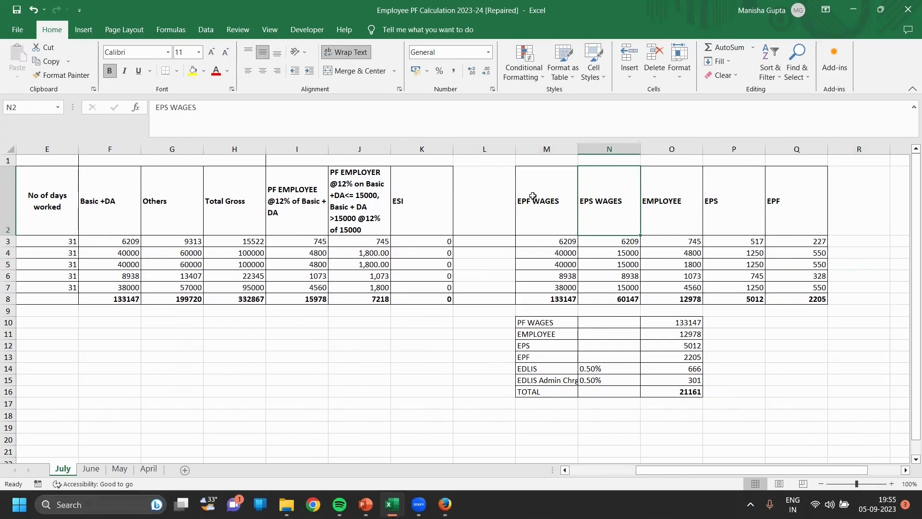
pyautogui.press('Down')
pyautogui.press('Left')
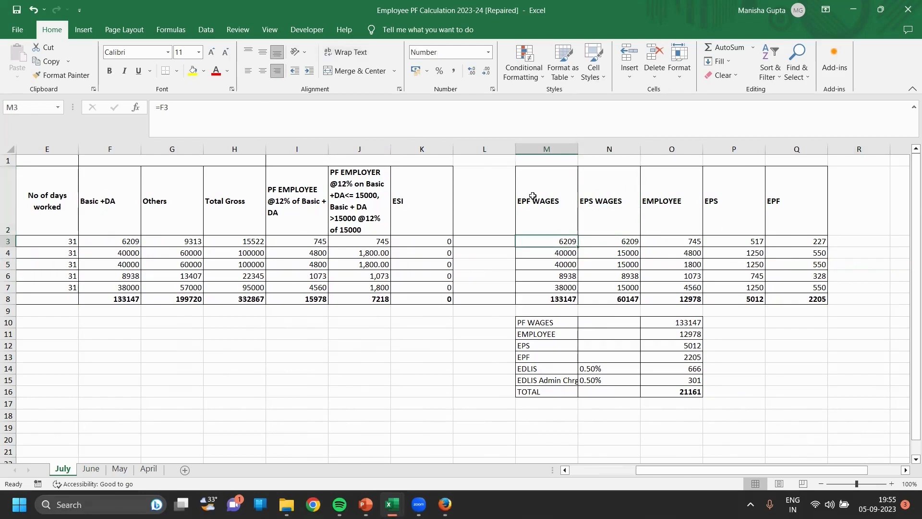
# Trace the first employee's row 3 from EPF WAGES back to CTC and inspect the Basic +DA formula in F3
pyautogui.press('Left')
pyautogui.press('Left')
pyautogui.press('Left')
pyautogui.press('Left')
pyautogui.press('Left')
pyautogui.press('Left')
pyautogui.press('Left')
pyautogui.press('Left')
pyautogui.press('Left')
pyautogui.press('Left')
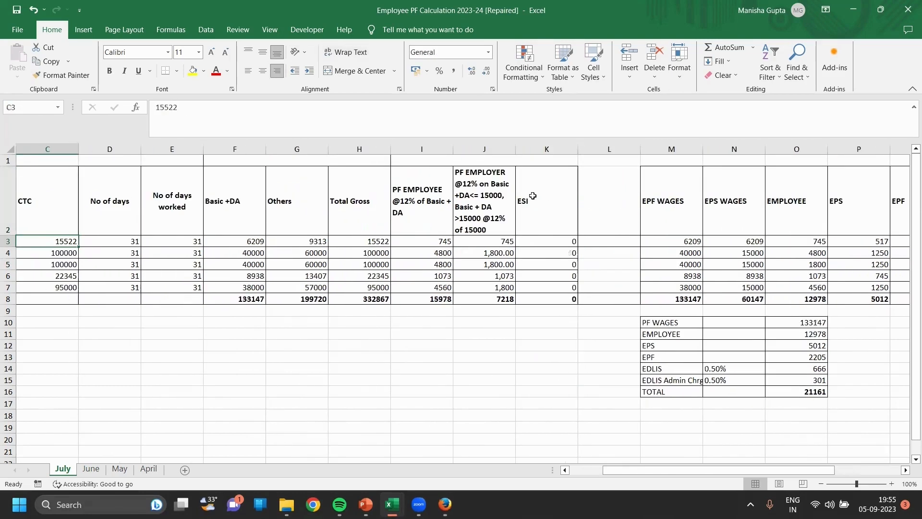
pyautogui.press('Left')
pyautogui.press('Right')
pyautogui.press('Right')
pyautogui.press('Right')
pyautogui.press('Right')
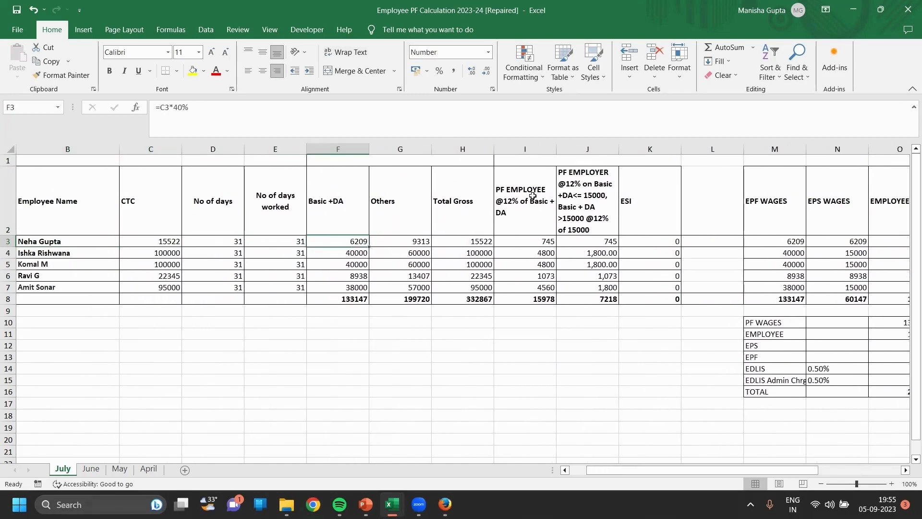
# Check the employer PF formula in J3, then compare the EPF WAGES and EPS WAGES formulas in M3 and N3
pyautogui.press('Right')
pyautogui.press('Right')
pyautogui.press('Right')
pyautogui.press('Right')
pyautogui.press('Right')
pyautogui.press('Right')
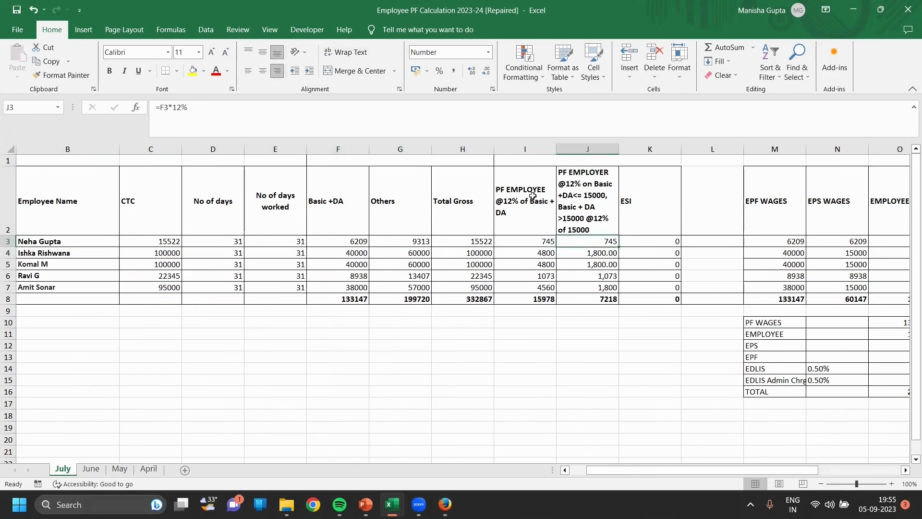
pyautogui.press('Right')
pyautogui.press('Right')
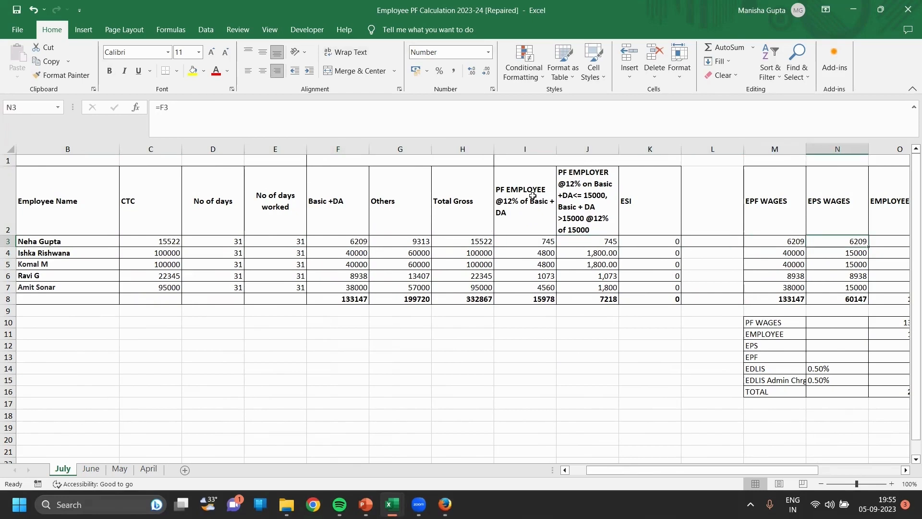
pyautogui.press('Left')
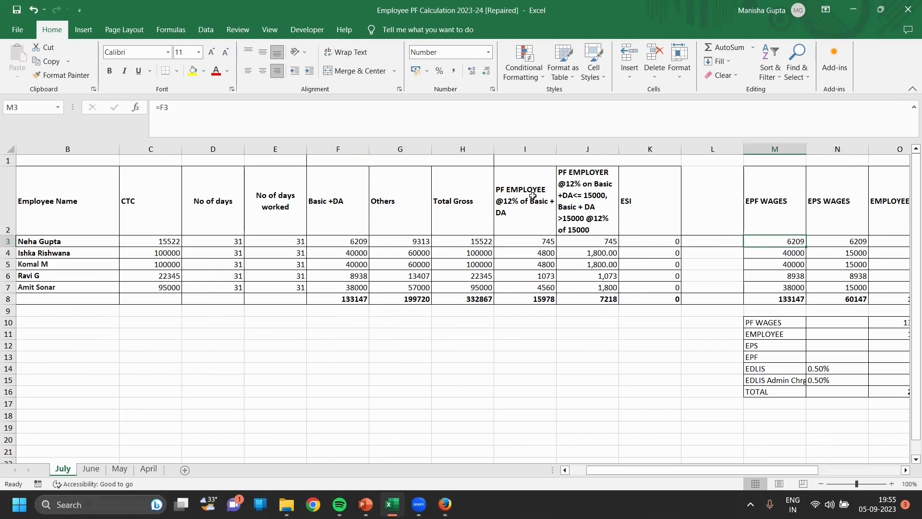
pyautogui.press('Right')
pyautogui.press('Left')
pyautogui.press('Right')
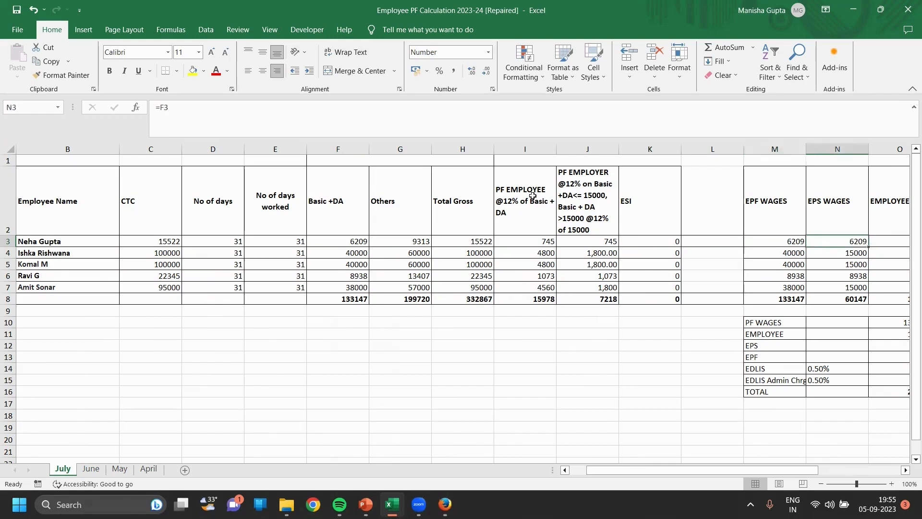
# Inspect the EMPLOYEE contribution formula in O3 and its EPF wages reference, and check the formula in O4
pyautogui.press('Right')
pyautogui.press('Right')
pyautogui.press('Left')
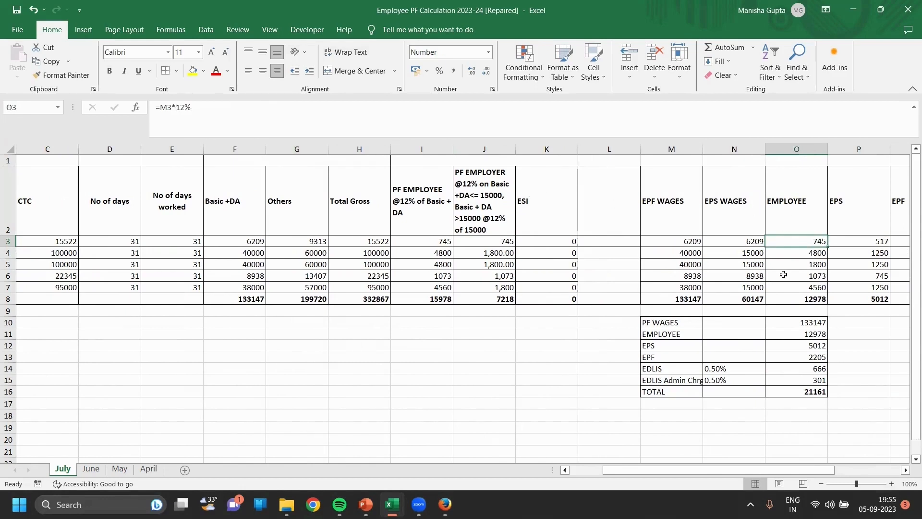
pyautogui.doubleClick(810, 243)
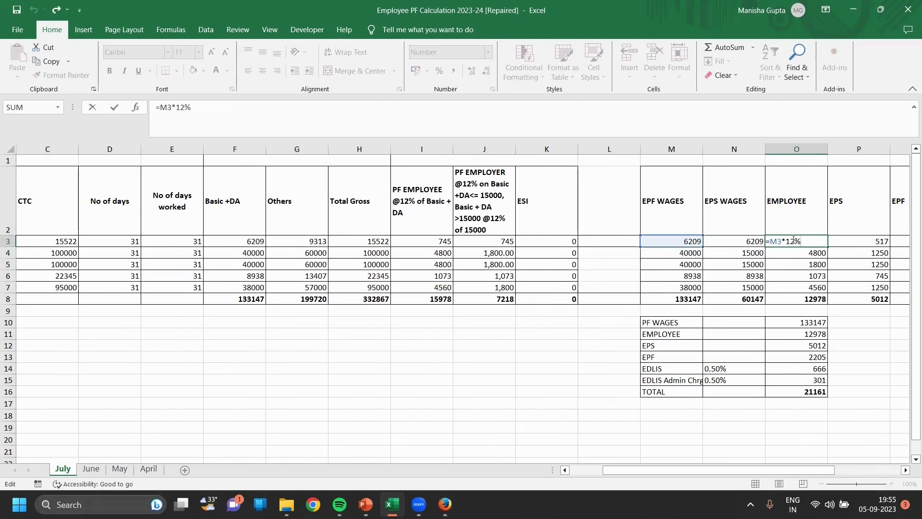
pyautogui.click(809, 252)
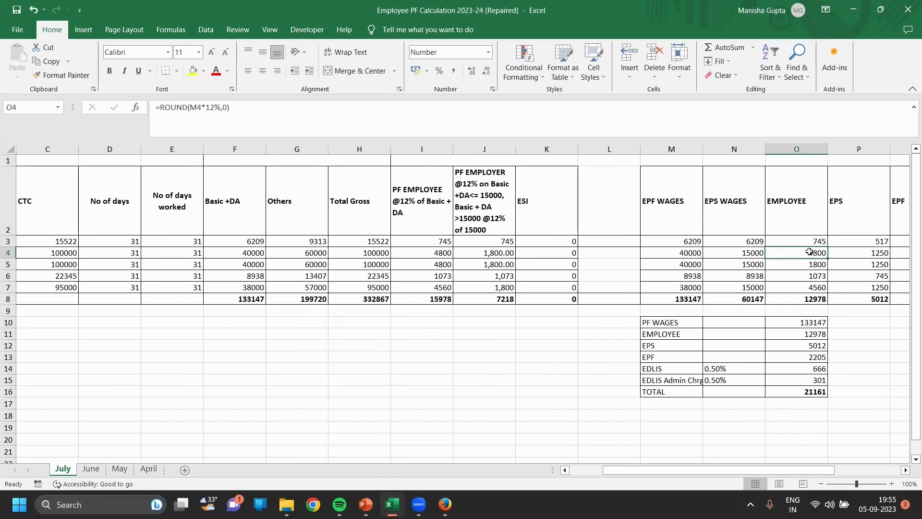
# Compare the EPS and EPF contribution formulas in P3 and Q3 and the percentage each one applies
pyautogui.press('Right')
pyautogui.press('Up')
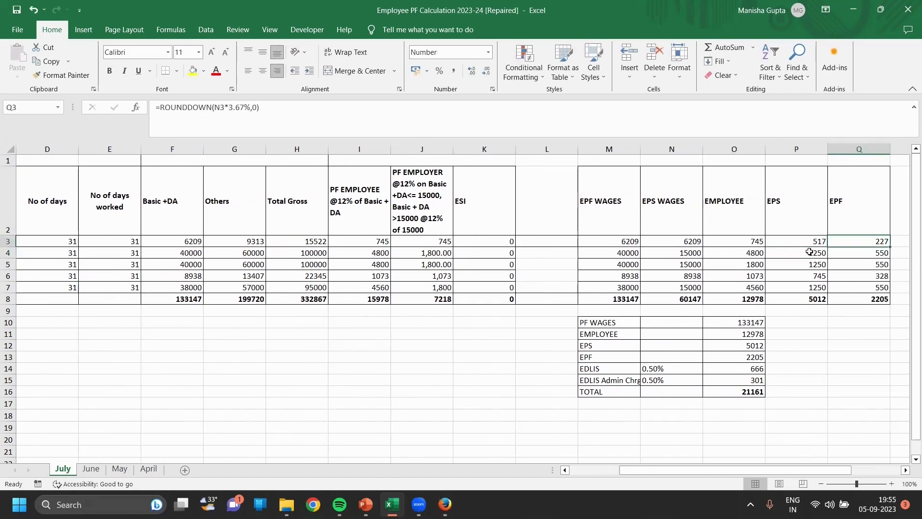
pyautogui.press('Left')
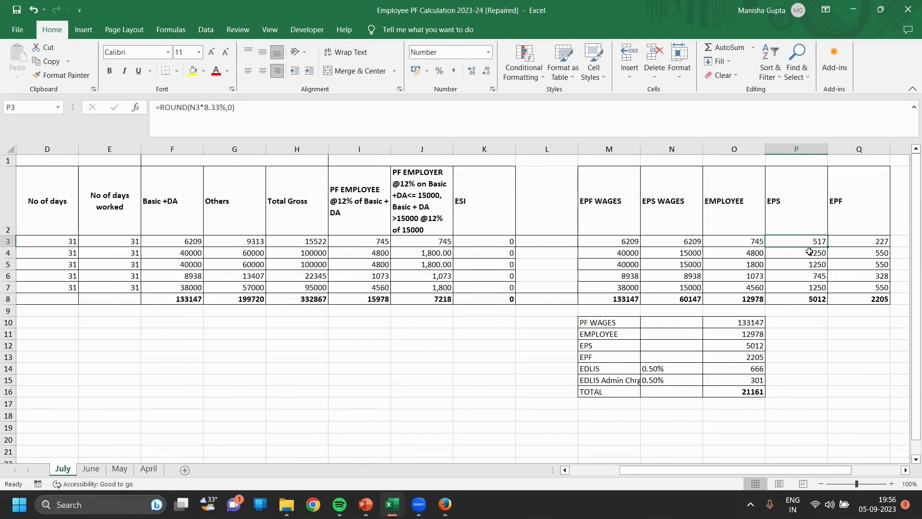
pyautogui.press('Up')
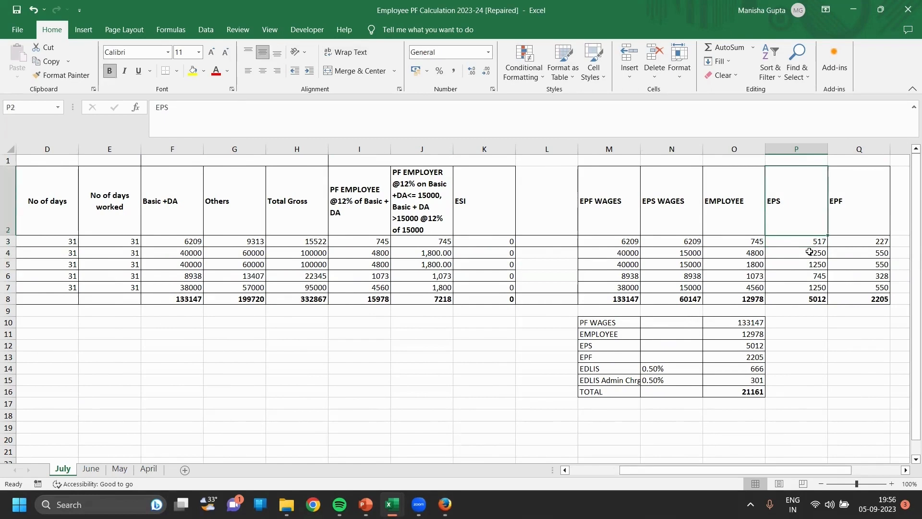
pyautogui.press('Right')
pyautogui.press('Down')
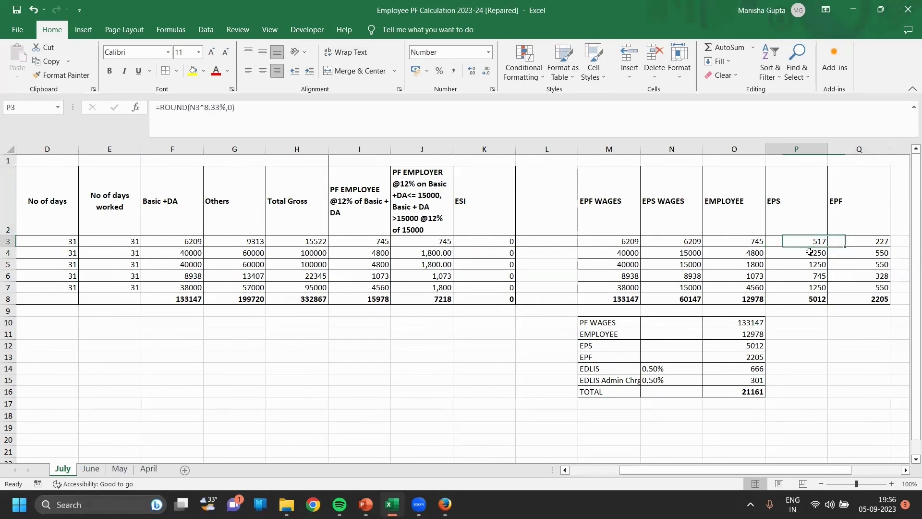
pyautogui.press('Left')
pyautogui.press('Right')
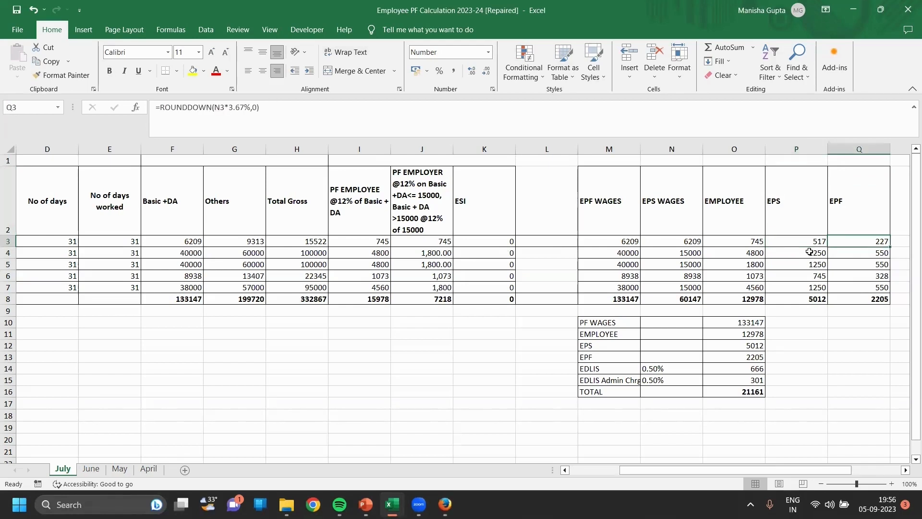
pyautogui.press('Left')
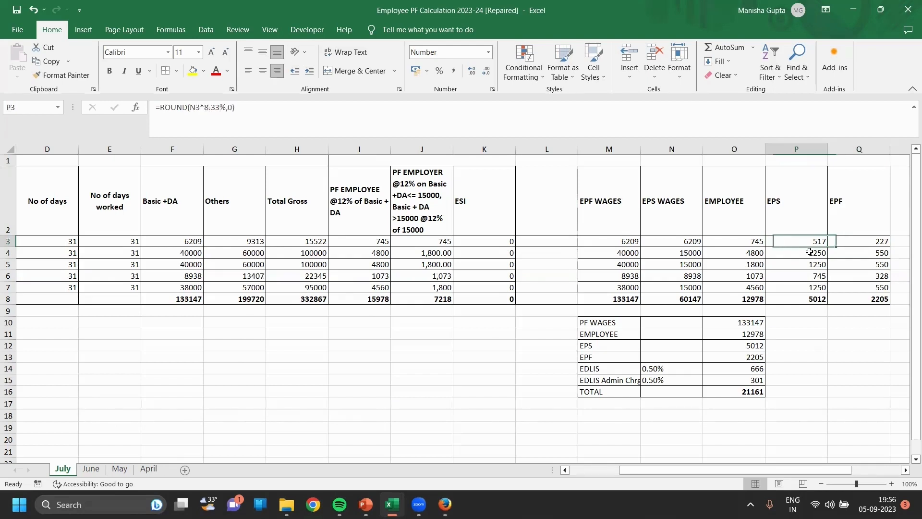
# Open the formulas in P3 and Q3 to check which wage cell the EPS and EPF contributions refer to
pyautogui.doubleClick(811, 241)
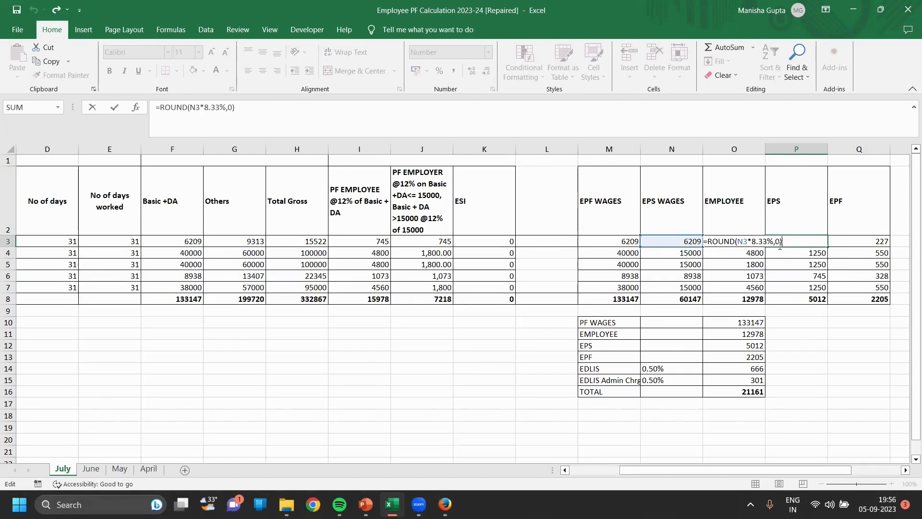
pyautogui.click(844, 245)
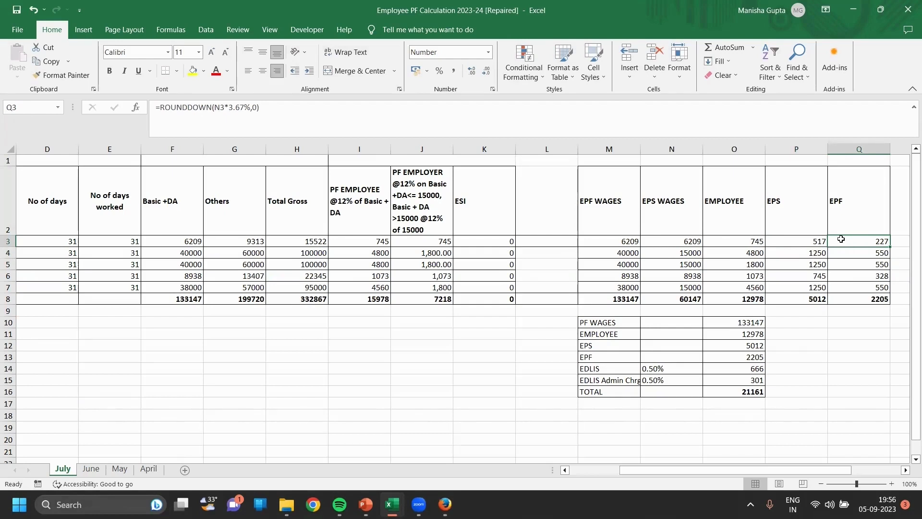
pyautogui.doubleClick(842, 239)
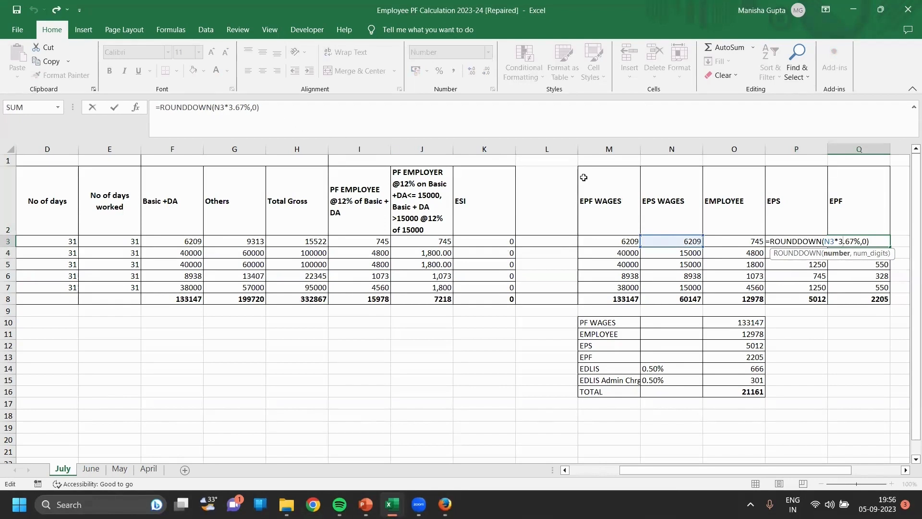
pyautogui.click(781, 282)
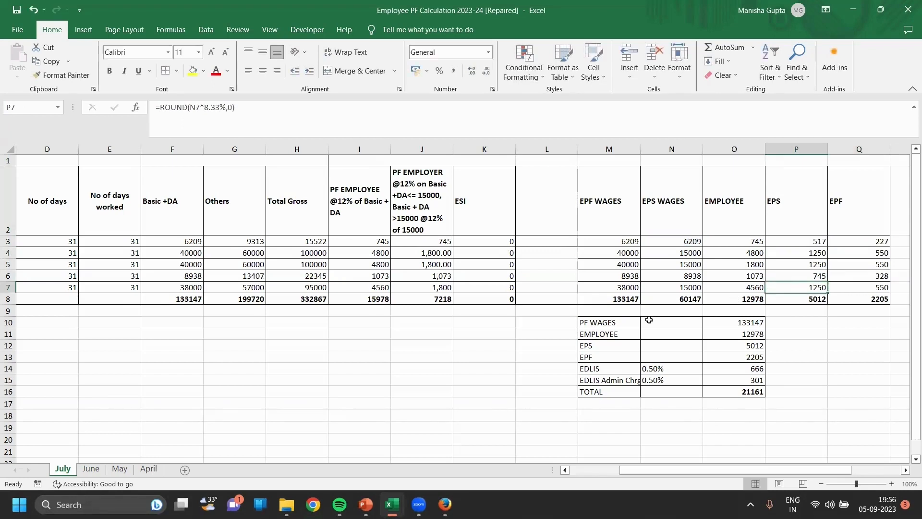
# Examine the PF summary table in M10:O16 and trace its PF WAGES amount to the EPF WAGES total in M8
pyautogui.moveTo(581, 319); pyautogui.dragTo(763, 393)
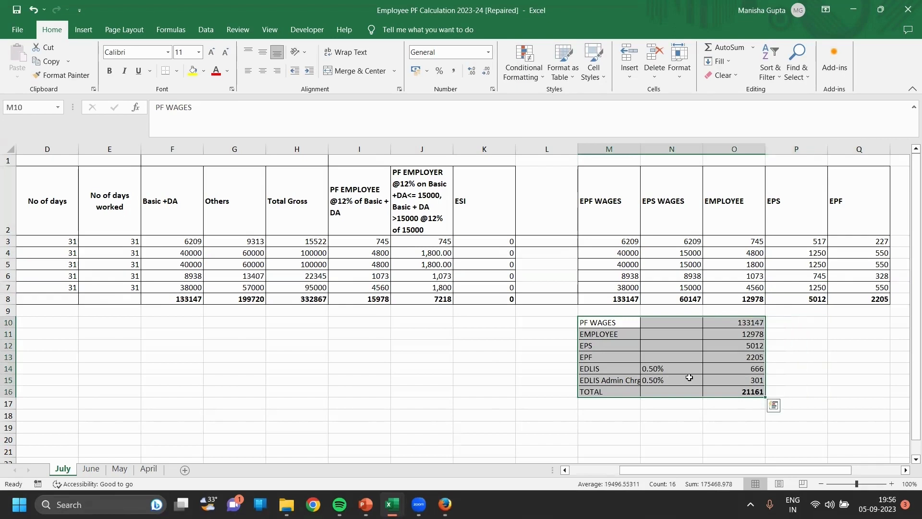
pyautogui.click(688, 371)
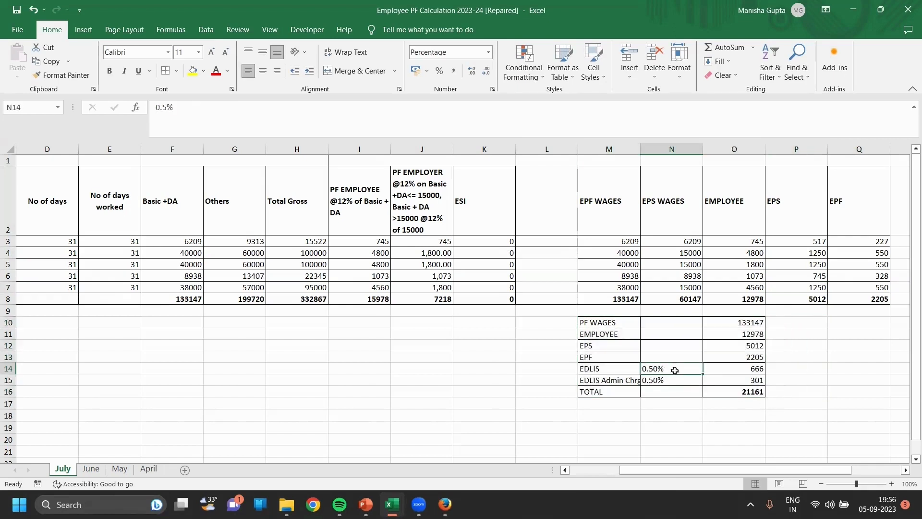
pyautogui.click(741, 324)
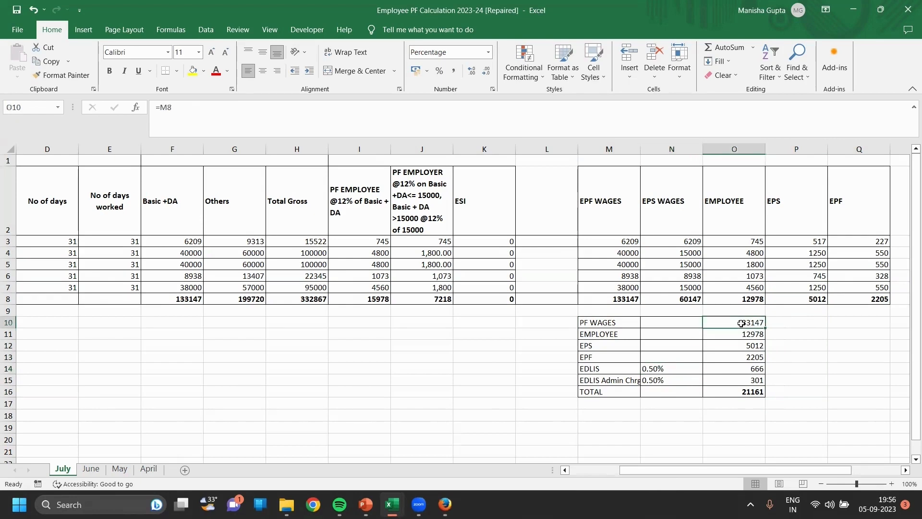
pyautogui.click(607, 298)
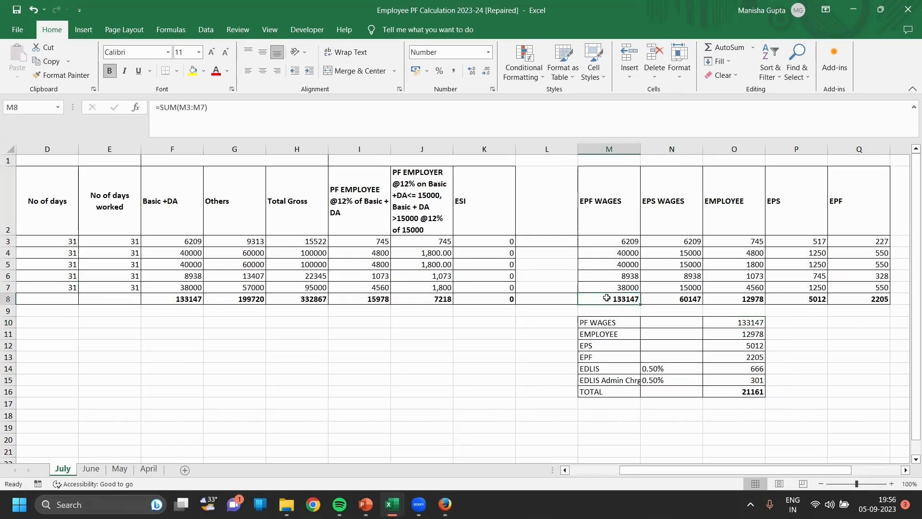
pyautogui.click(759, 336)
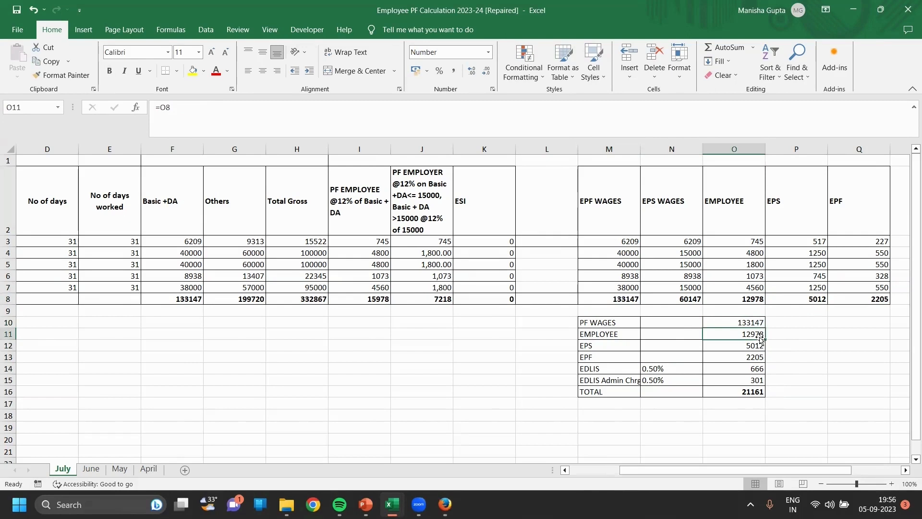
# Trace the summary table's EMPLOYEE and EPS amounts in O11 and O12 to the totals in row 8
pyautogui.click(751, 307)
pyautogui.press('Down')
pyautogui.press('Down')
pyautogui.press('Down')
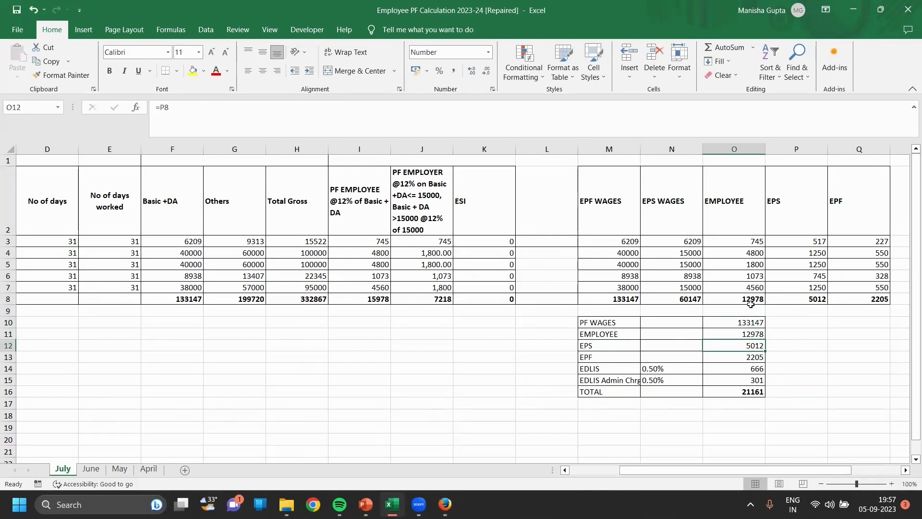
pyautogui.press('Up')
pyautogui.press('Up')
pyautogui.press('Up')
pyautogui.press('Up')
pyautogui.press('Right')
pyautogui.press('Down')
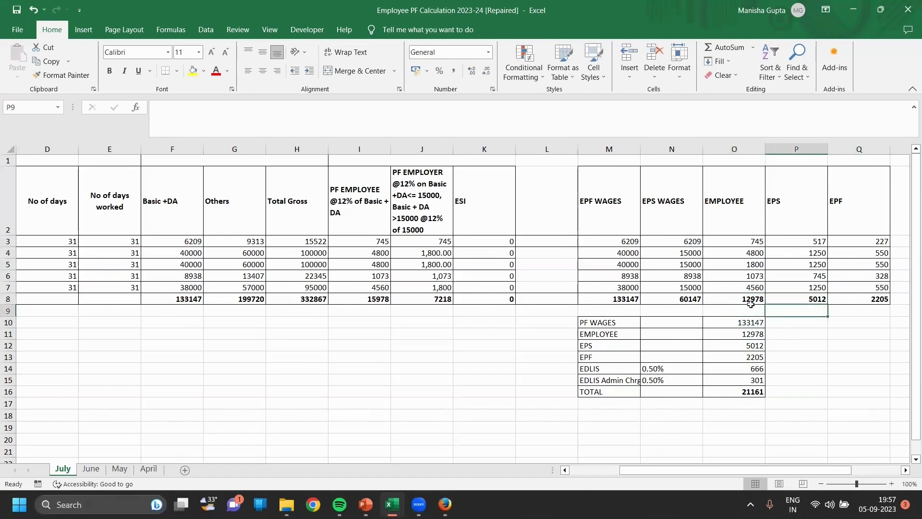
# Trace the summary table's EPF amount in O13 to the EPF column total in Q8
pyautogui.press('Down')
pyautogui.press('Down')
pyautogui.press('Down')
pyautogui.press('Down')
pyautogui.press('Left')
pyautogui.press('Right')
pyautogui.press('Right')
pyautogui.press('Right')
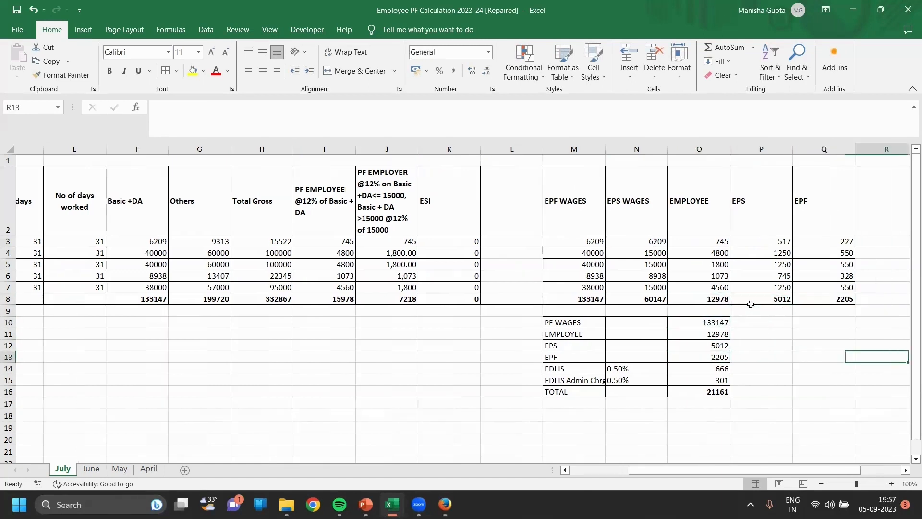
pyautogui.press('Up')
pyautogui.press('Up')
pyautogui.press('Up')
pyautogui.press('Up')
pyautogui.press('Up')
pyautogui.press('Left')
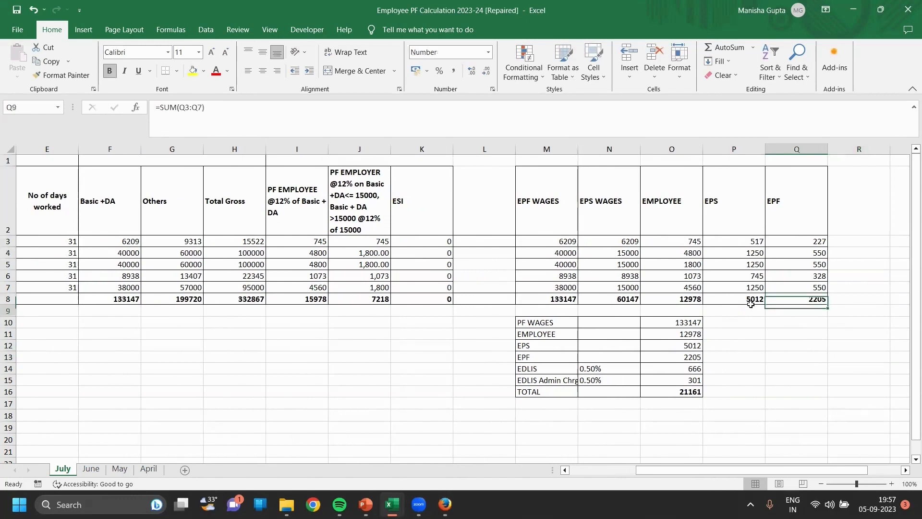
# Inspect the EDLIS rate in N14 and the cells referenced by the EDLIS formula in O14
pyautogui.press('Down')
pyautogui.press('Down')
pyautogui.press('Down')
pyautogui.press('Down')
pyautogui.press('Down')
pyautogui.press('Down')
pyautogui.press('Left')
pyautogui.press('Left')
pyautogui.press('Left')
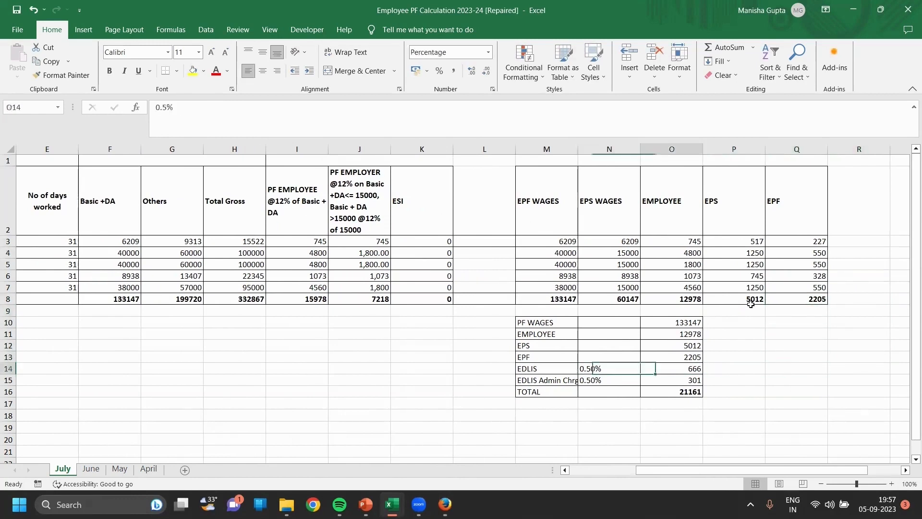
pyautogui.press('Right')
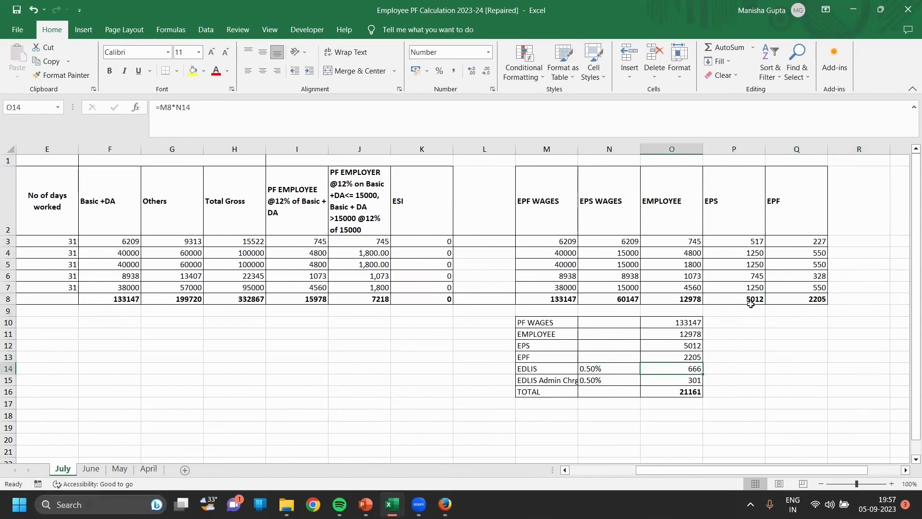
pyautogui.doubleClick(684, 369)
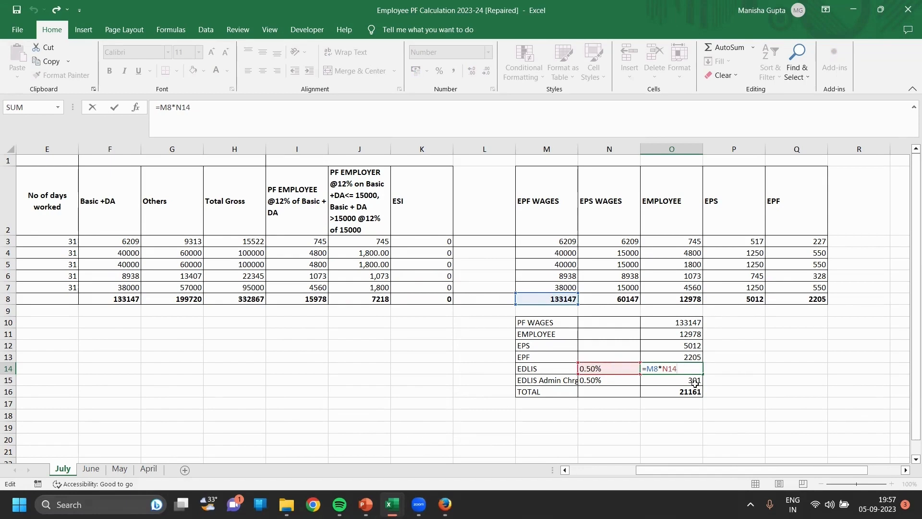
pyautogui.press('Return')
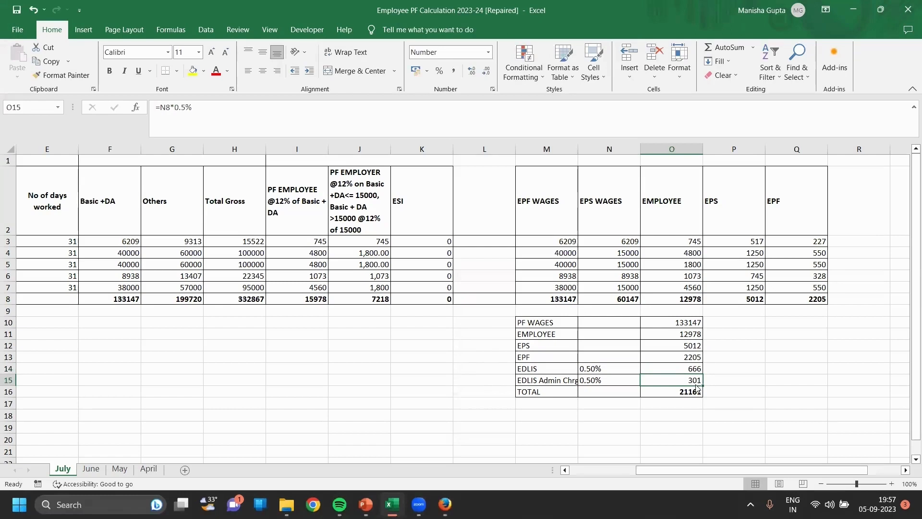
# Inspect the EDLIS Admin Chrg formula in O15 and its EPS wages reference, and check the TOTAL formula in O16
pyautogui.click(695, 390)
pyautogui.doubleClick(681, 380)
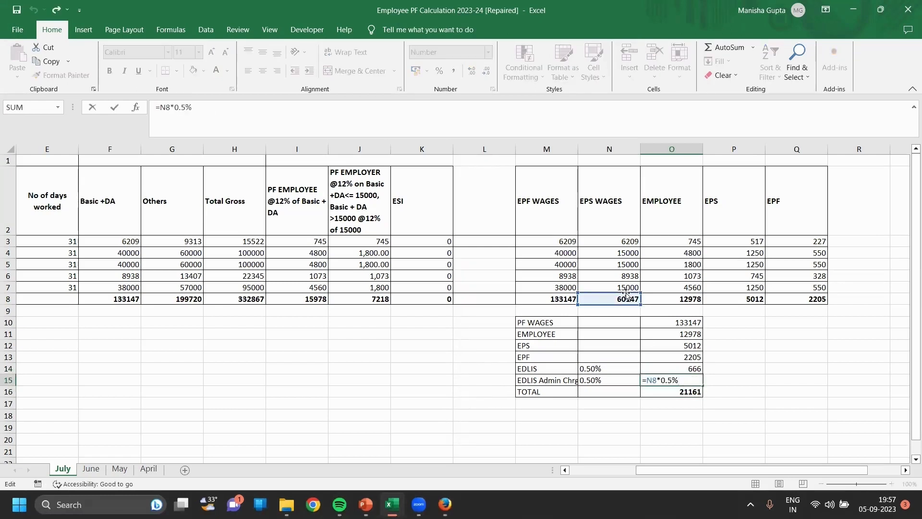
pyautogui.click(731, 399)
pyautogui.click(678, 393)
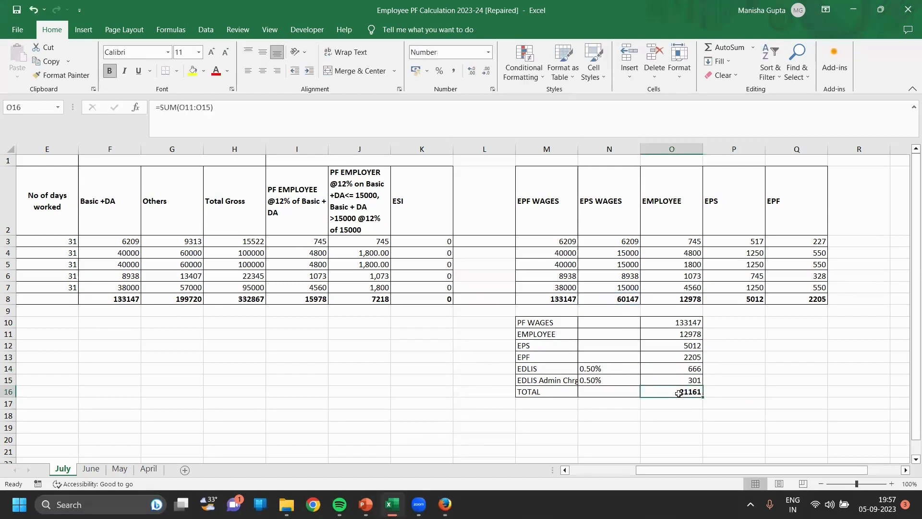
pyautogui.press('Up')
pyautogui.press('Up')
pyautogui.press('Up')
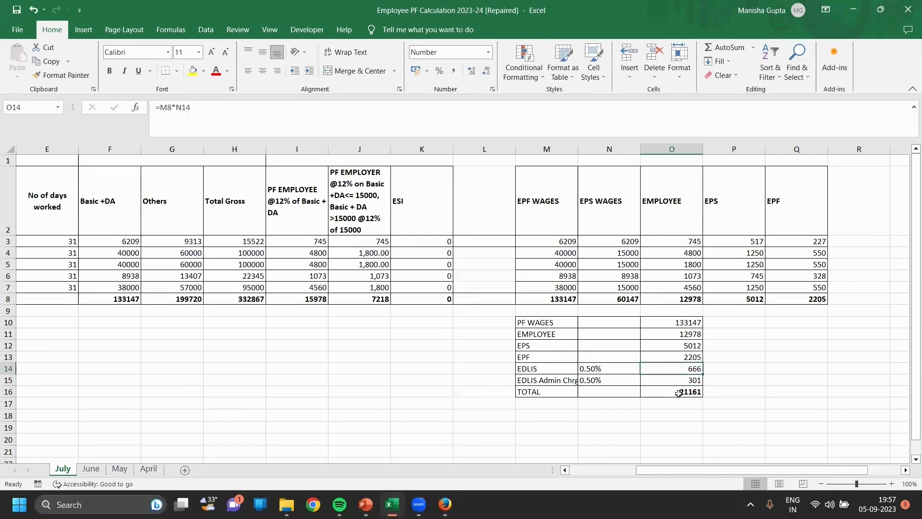
# Inspect the TOTAL formula in O16, checking its summed range O11:O15 against the PF WAGES amount in O10
pyautogui.press('Down')
pyautogui.press('Down')
pyautogui.press('Down')
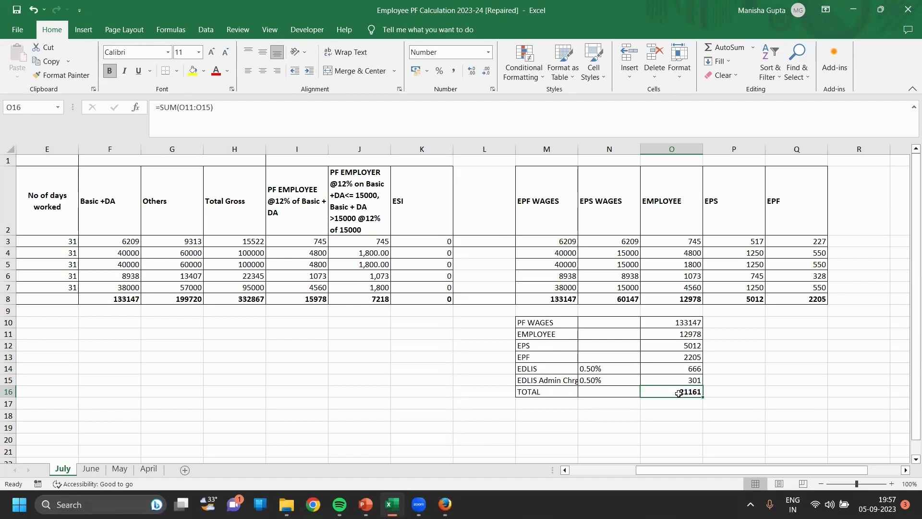
pyautogui.doubleClick(678, 393)
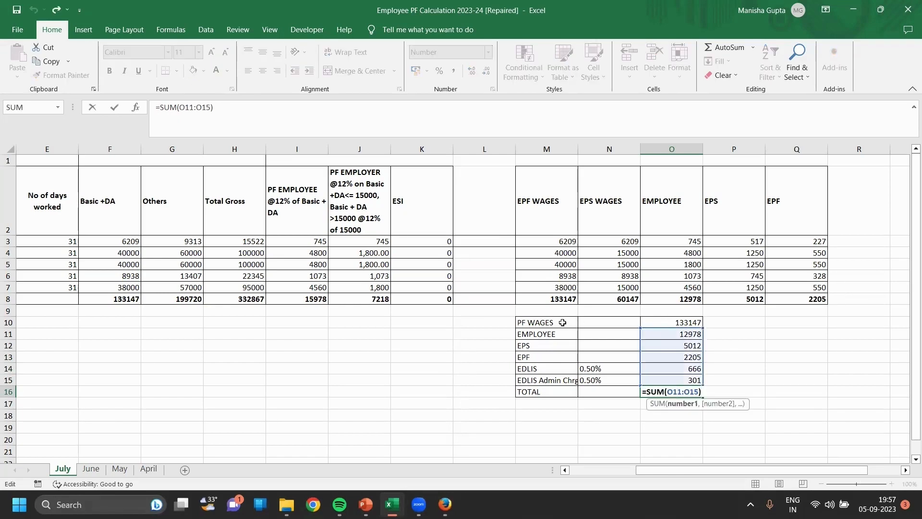
pyautogui.click(690, 323)
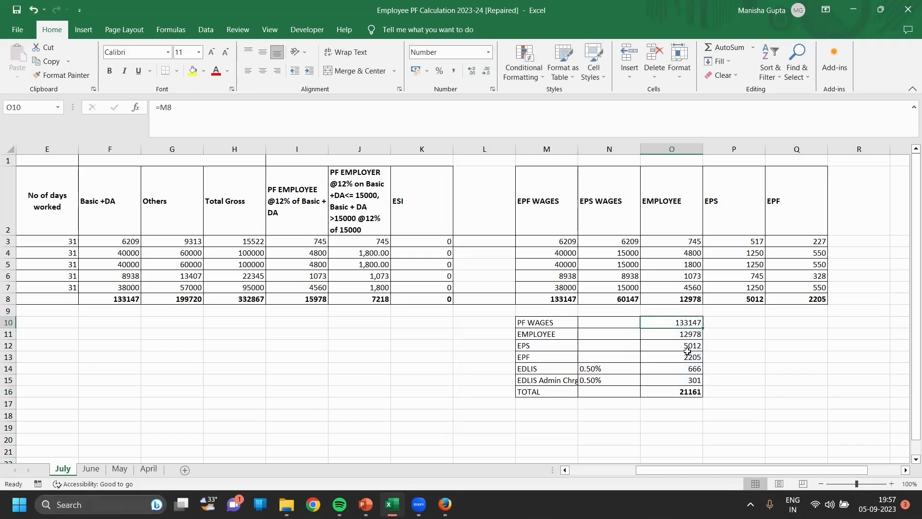
pyautogui.doubleClick(685, 392)
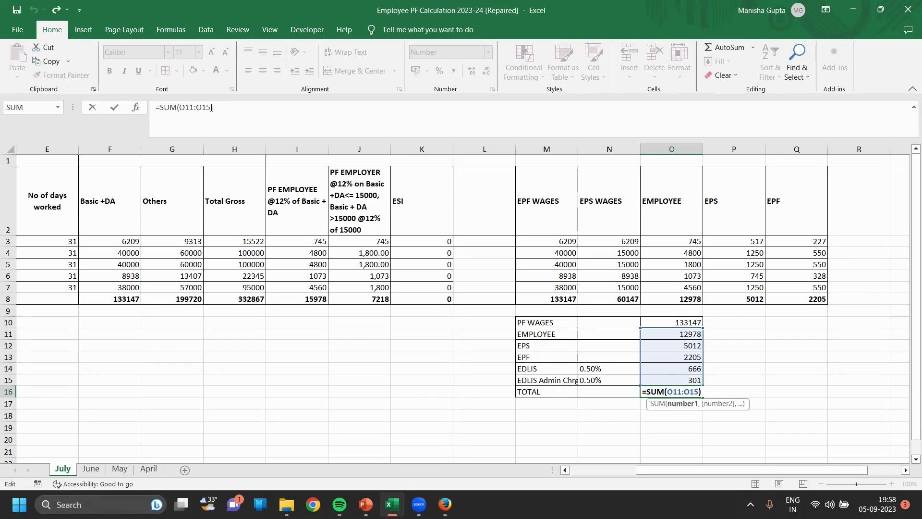
pyautogui.moveTo(212, 108); pyautogui.dragTo(168, 108)
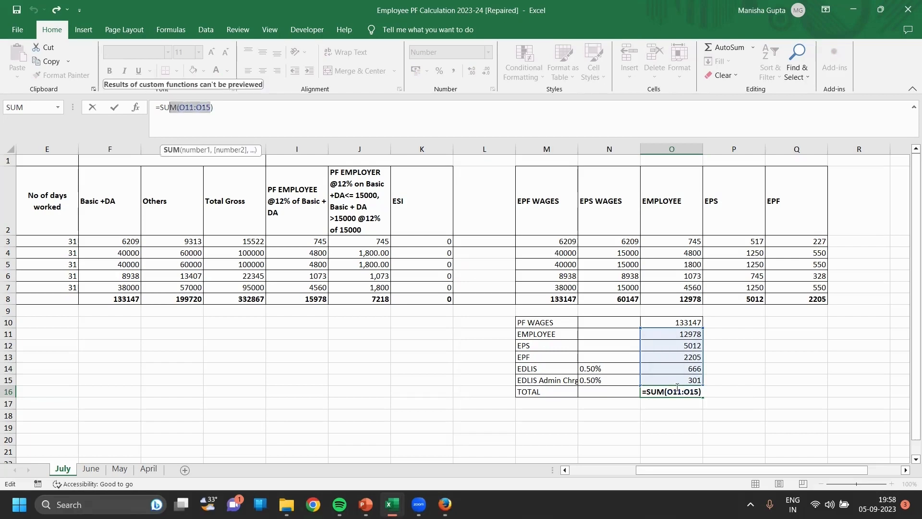
pyautogui.click(726, 353)
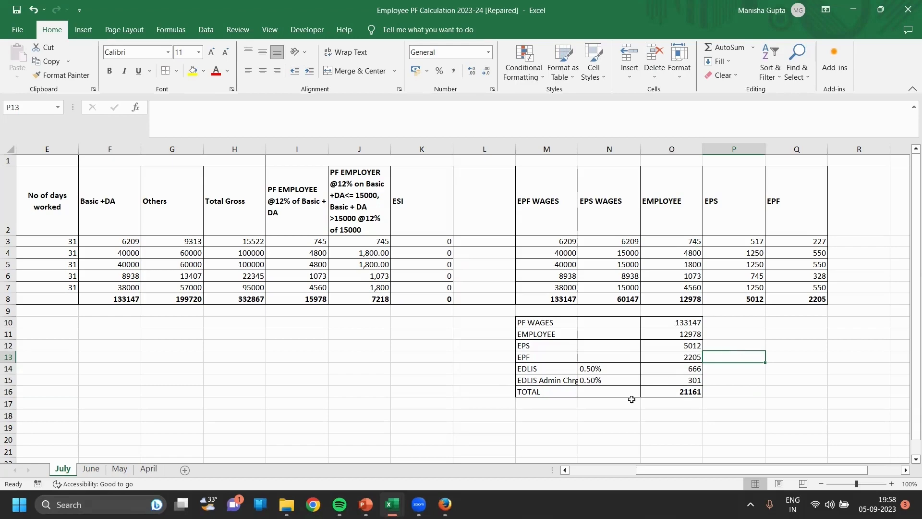
# Switch to Firefox, open the EPFO employer portal afresh and sign in with the saved establishment credentials, dismissing the notices
pyautogui.click(446, 503)
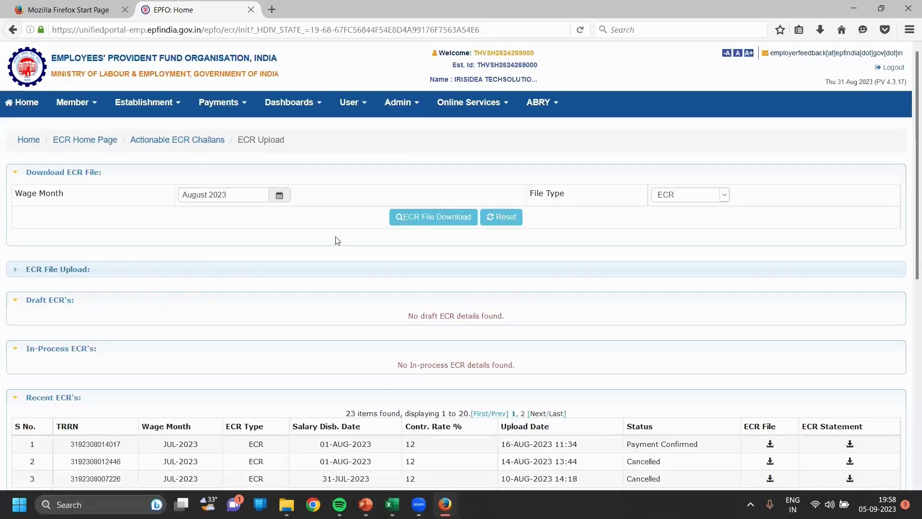
pyautogui.click(272, 10)
pyautogui.click(251, 10)
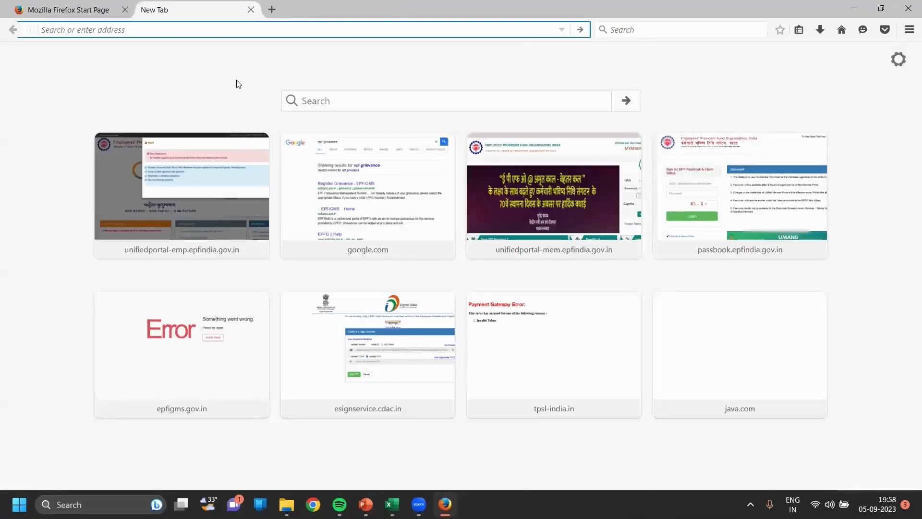
pyautogui.click(242, 158)
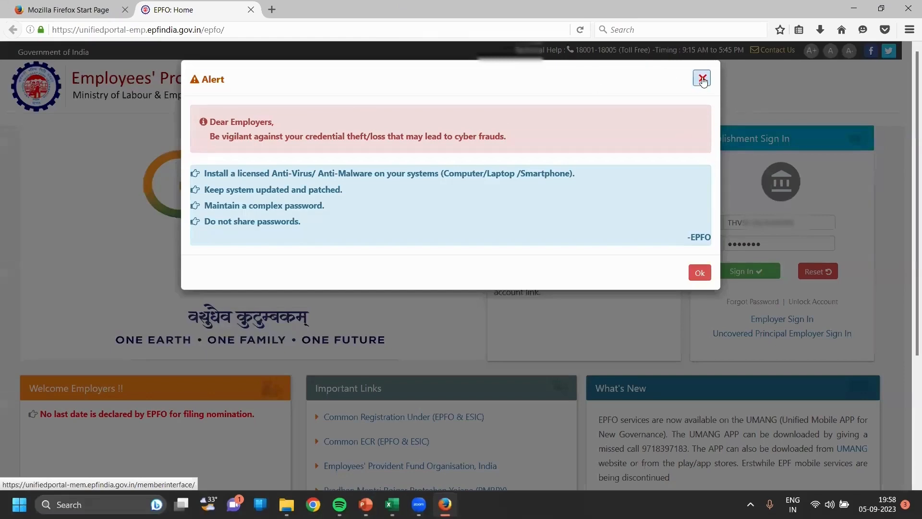
pyautogui.click(702, 78)
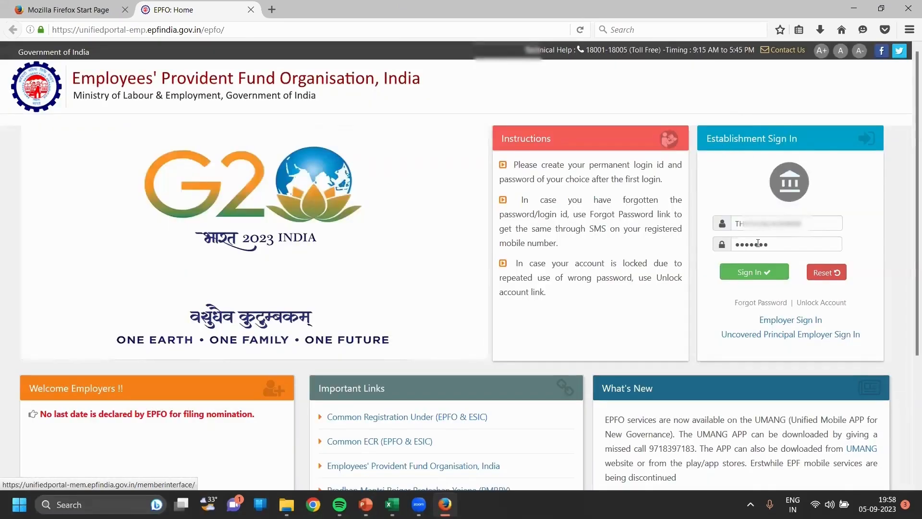
pyautogui.click(745, 277)
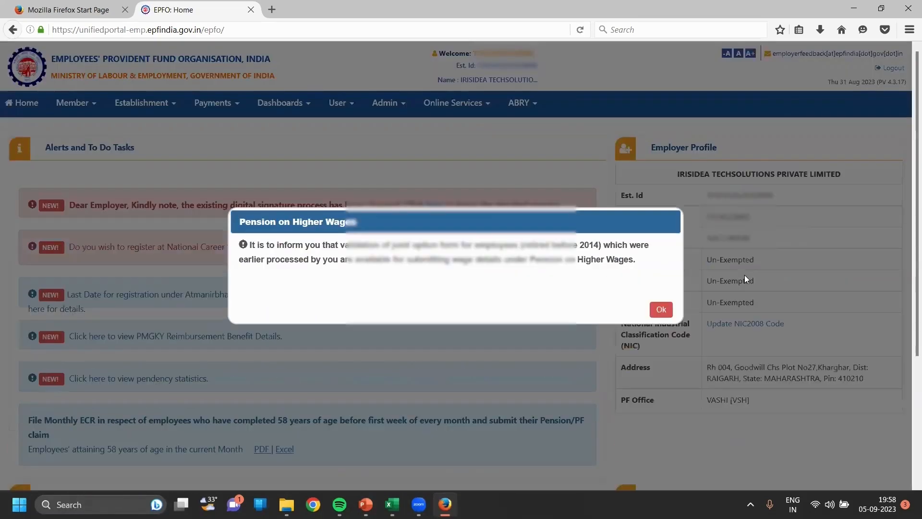
pyautogui.click(661, 310)
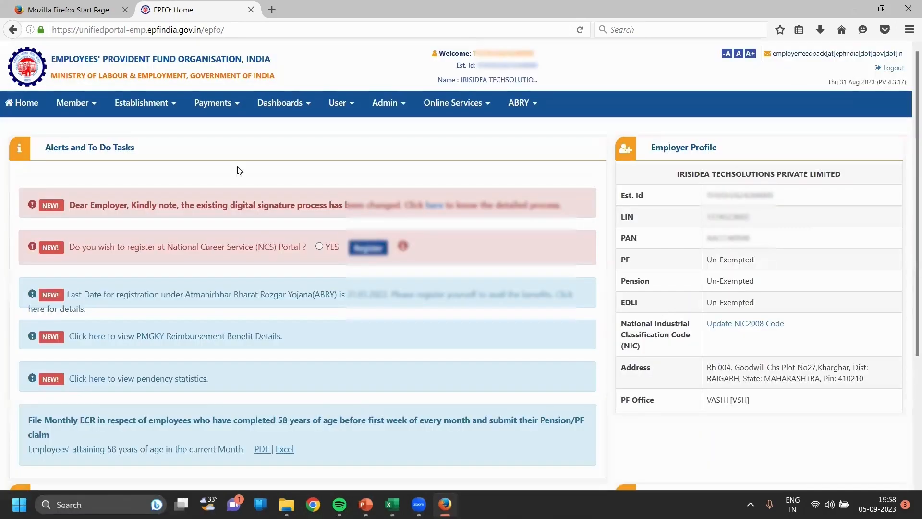
# Open the ECR Upload page through the portal's ECR/Return Filing section
pyautogui.click(210, 111)
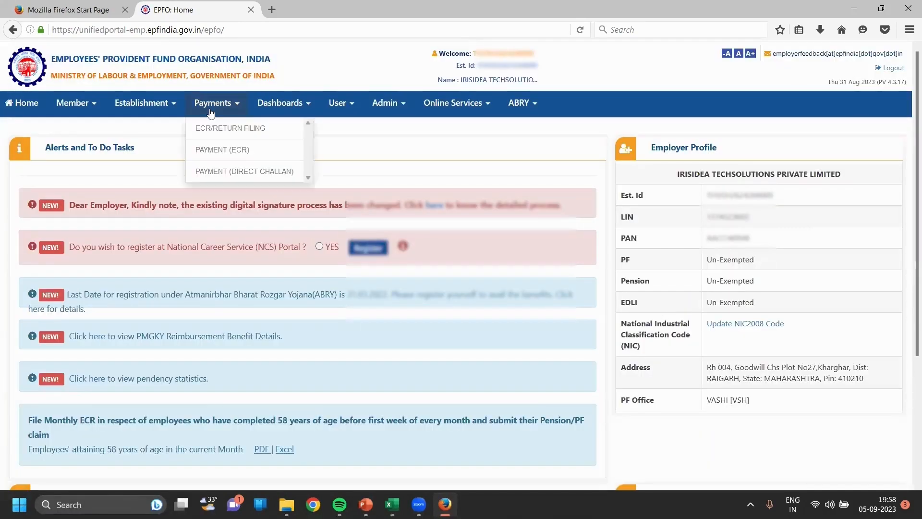
pyautogui.click(232, 128)
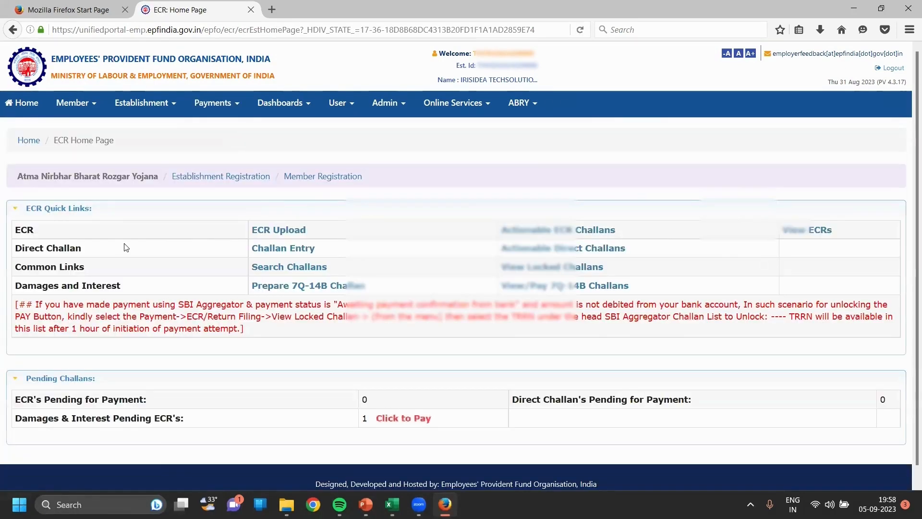
pyautogui.click(294, 234)
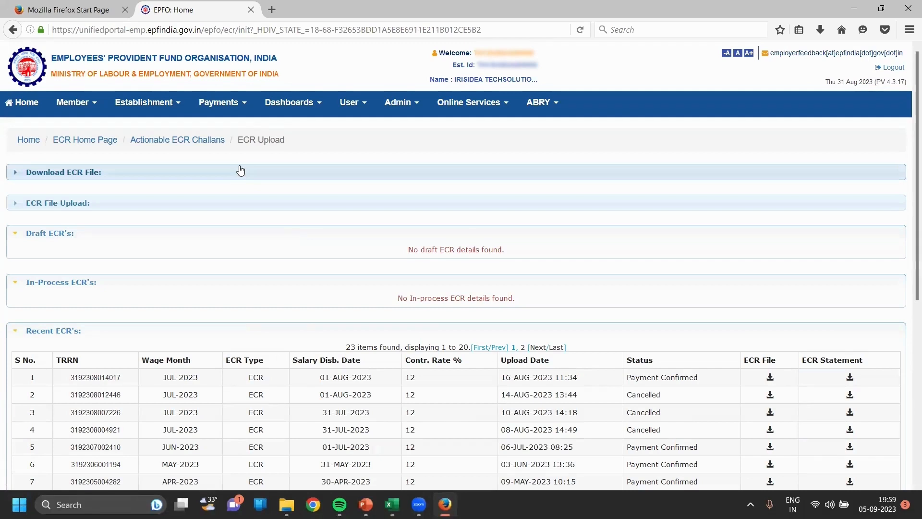
# Request the ECR file download for wage month August 2023 with file type ECR
pyautogui.click(97, 175)
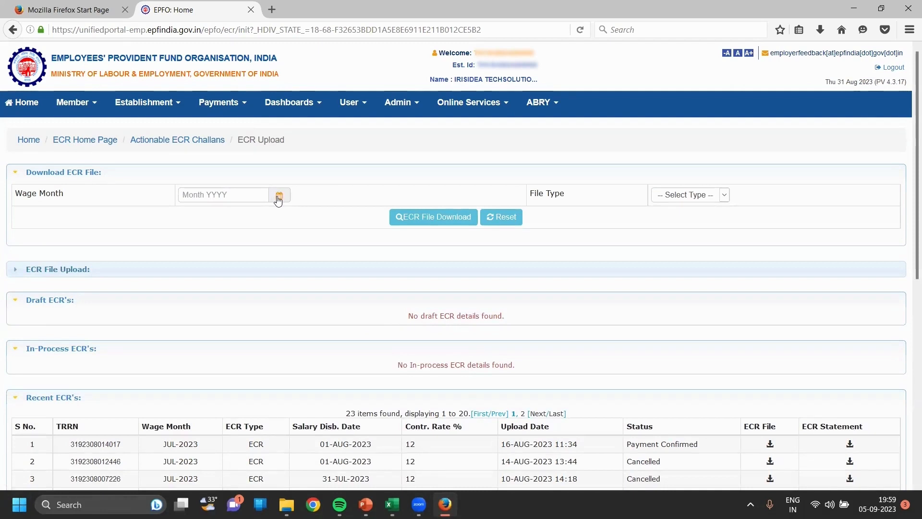
pyautogui.click(278, 201)
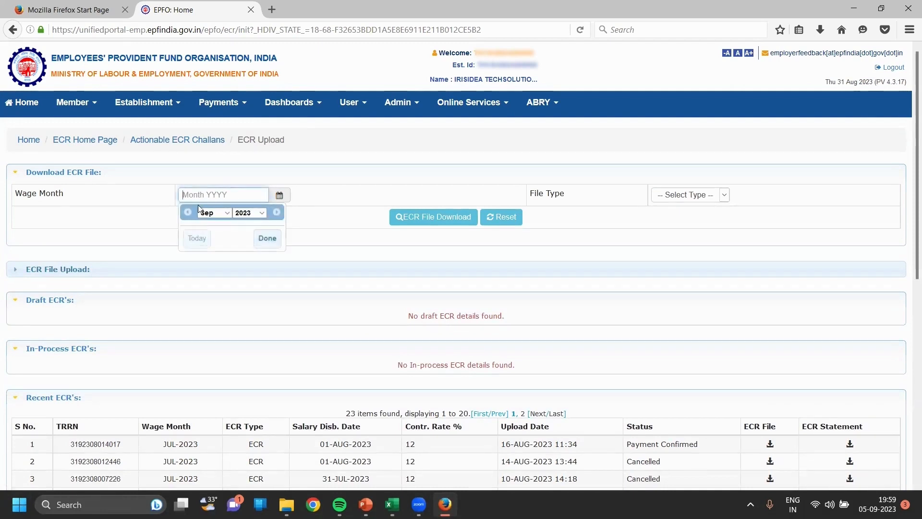
pyautogui.click(188, 214)
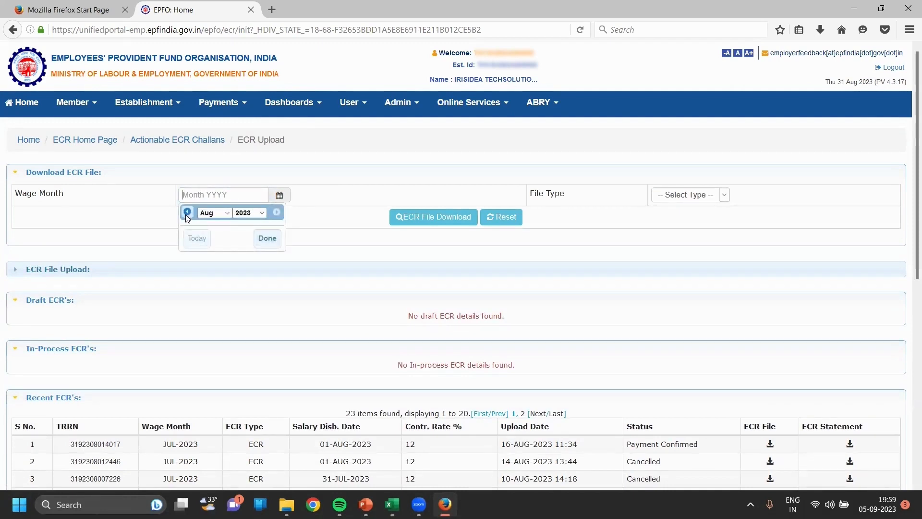
pyautogui.click(267, 239)
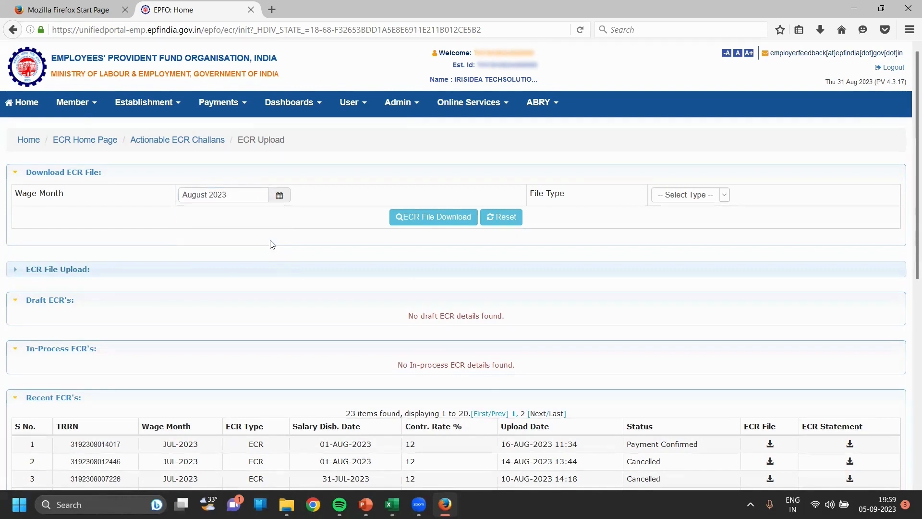
pyautogui.click(719, 204)
pyautogui.click(694, 217)
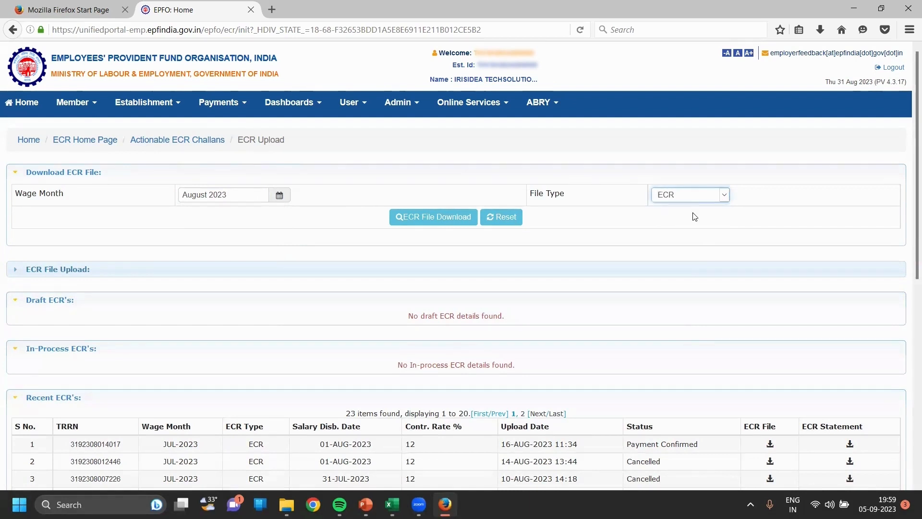
pyautogui.click(447, 218)
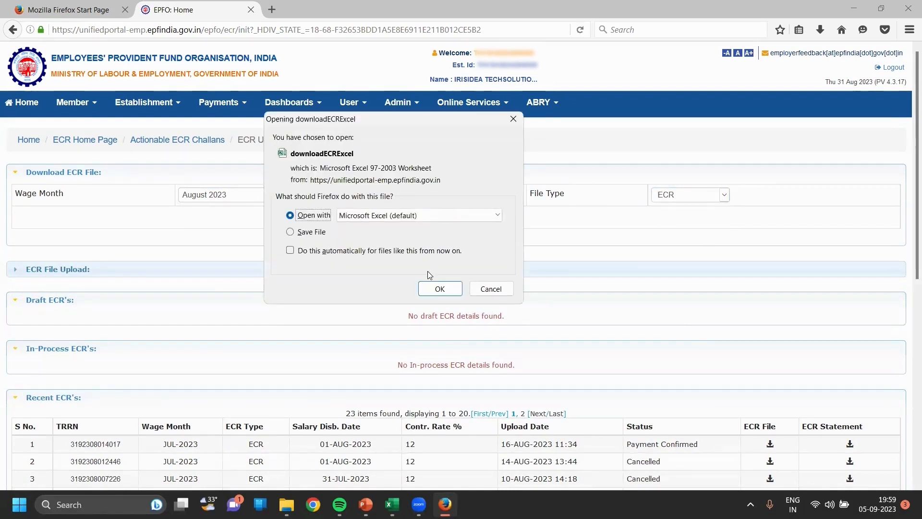
# Open the downloaded ECR file in Microsoft Excel and bring the downloadECRExcel workbook to the front
pyautogui.click(440, 290)
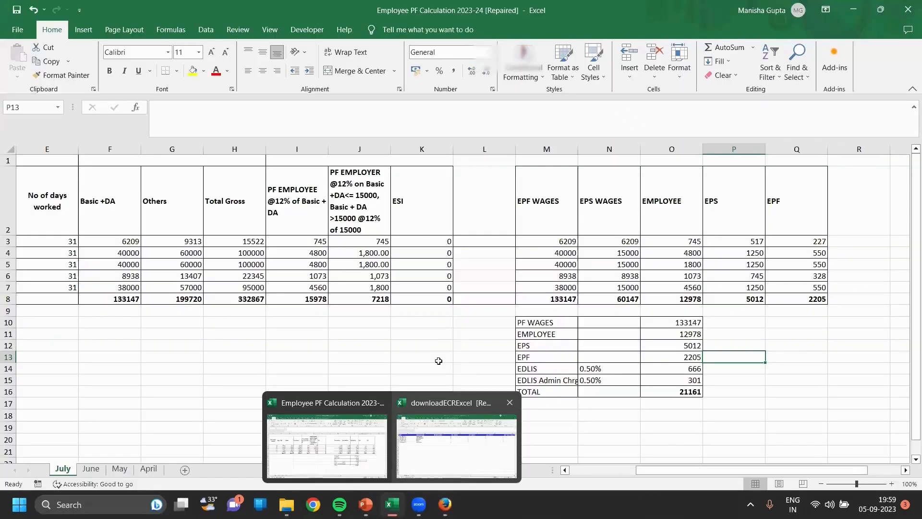
pyautogui.click(434, 417)
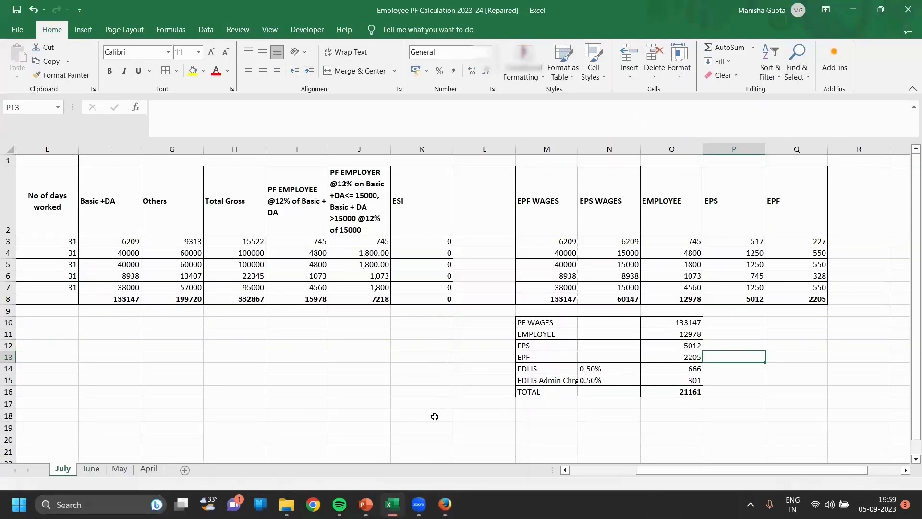
pyautogui.click(392, 504)
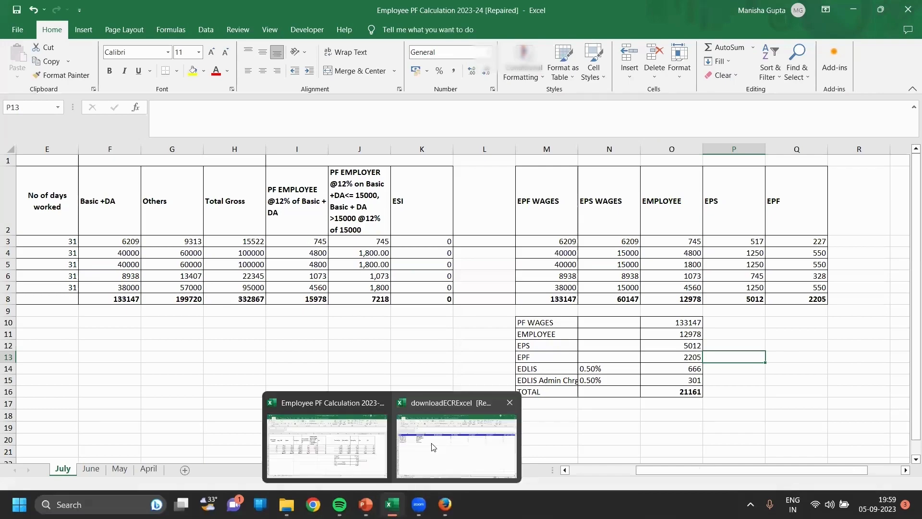
pyautogui.click(435, 452)
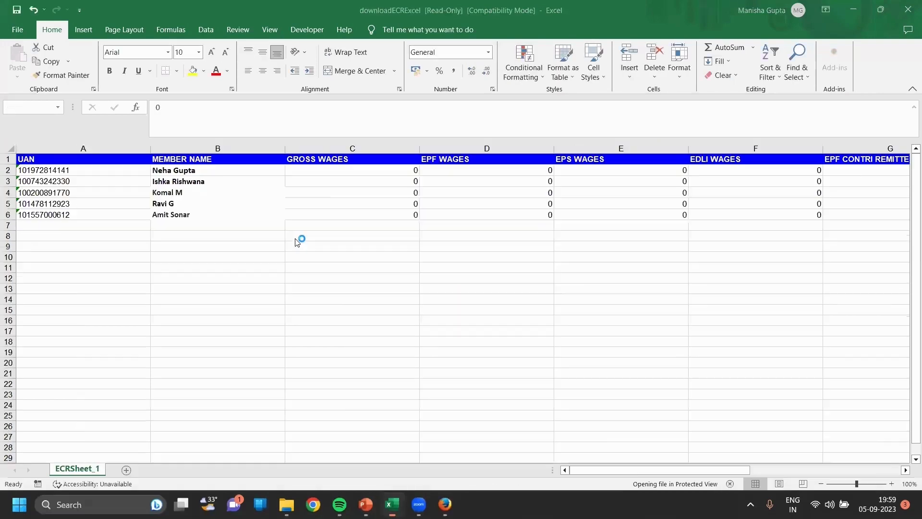
# Paste the Total Gross values from H3:H7 of the July sheet into the ECR sheet's GROSS WAGES column, C2:C6
pyautogui.hotkey('alt', 'Tab')
pyautogui.hotkey('alt', 'Tab')
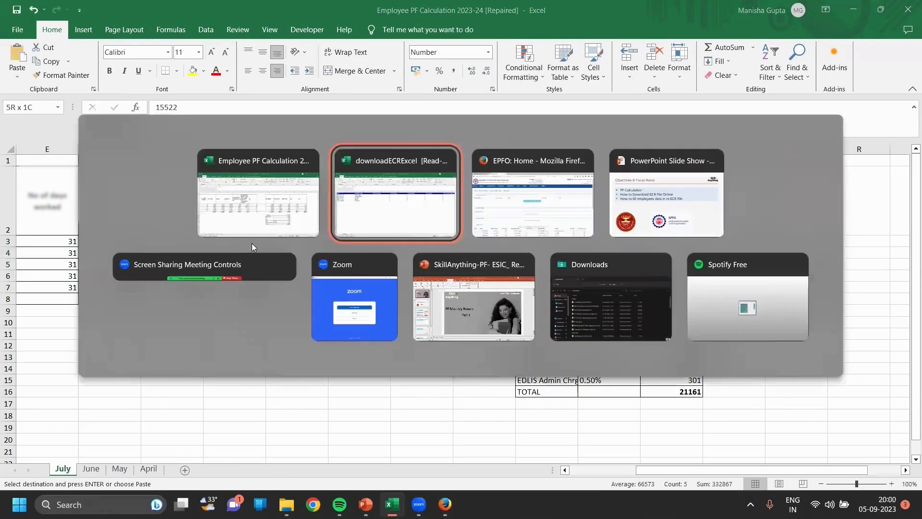
pyautogui.hotkey('ctrl', 'v')
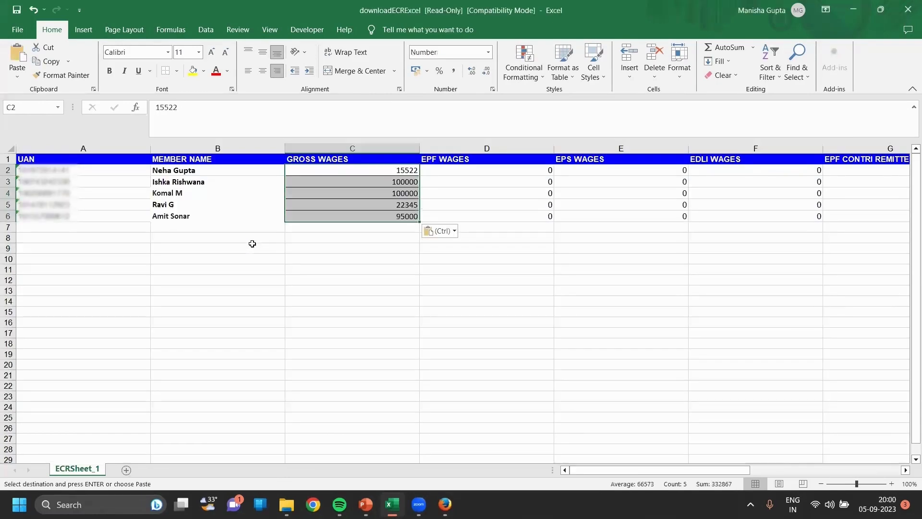
# Select D2 under EPF WAGES in the ECR sheet, and copy the EPF WAGES values M3:M7 from the July sheet
pyautogui.press('Right')
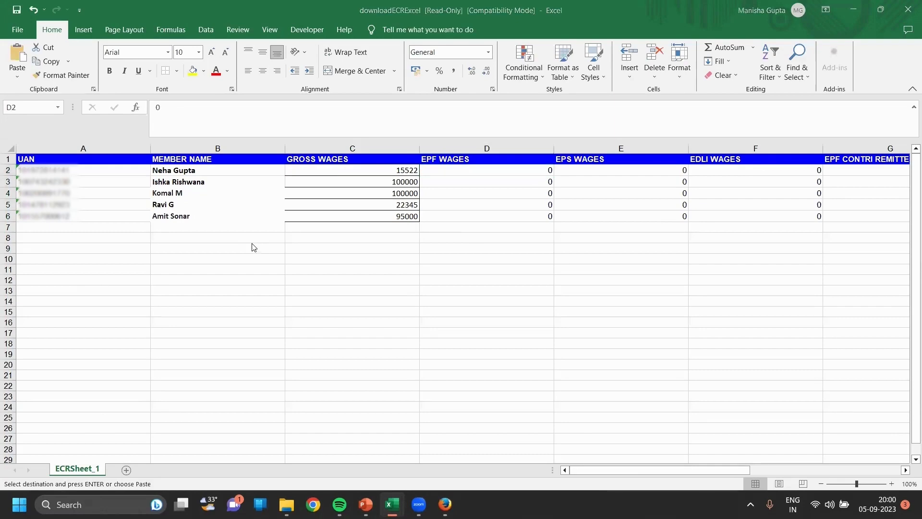
pyautogui.hotkey('alt', 'Tab')
pyautogui.press('Right')
pyautogui.press('Right')
pyautogui.press('Right')
pyautogui.press('Right')
pyautogui.press('Right')
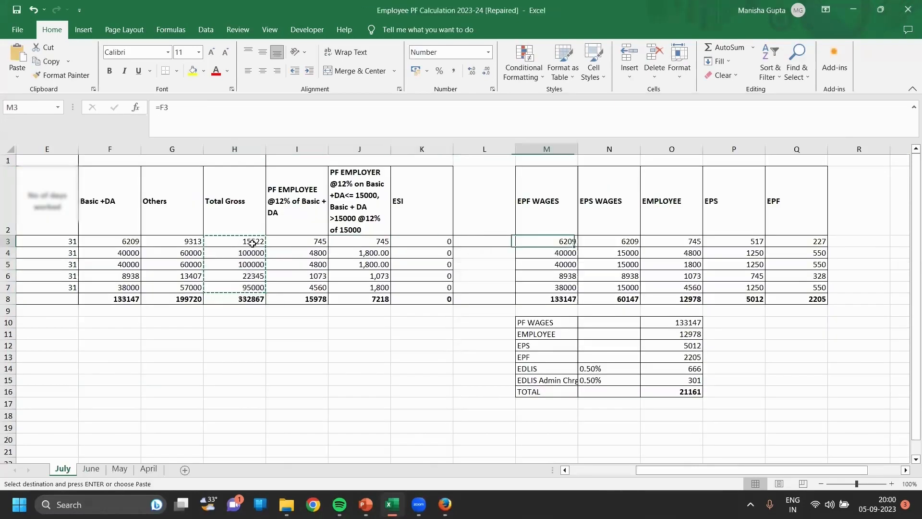
pyautogui.hotkey('shift', 'Down')
pyautogui.hotkey('shift', 'Down')
pyautogui.hotkey('shift', 'Down')
pyautogui.hotkey('shift', 'Down')
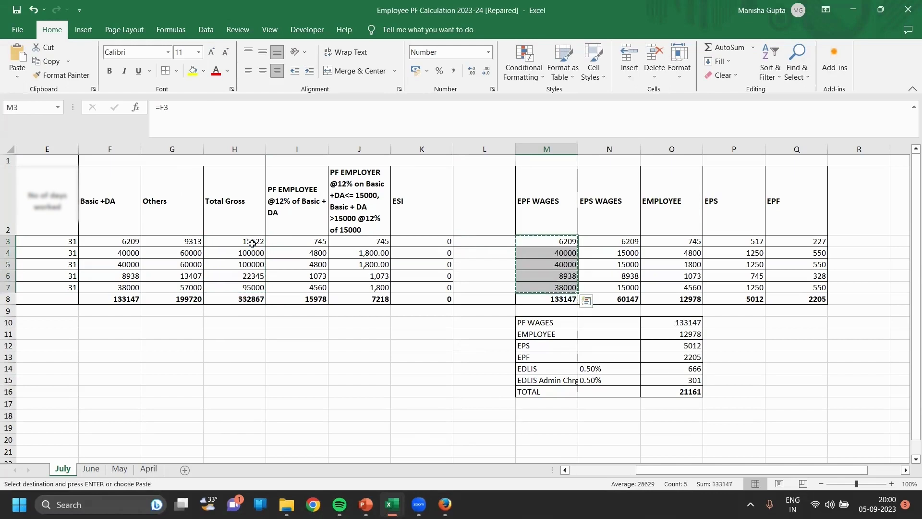
pyautogui.hotkey('ctrl', 'c')
# Try a regular paste of the copied EPF wages into D2:D6 of the ECR sheet, and undo it
pyautogui.hotkey('alt', 'Tab')
pyautogui.hotkey('ctrl', 'v')
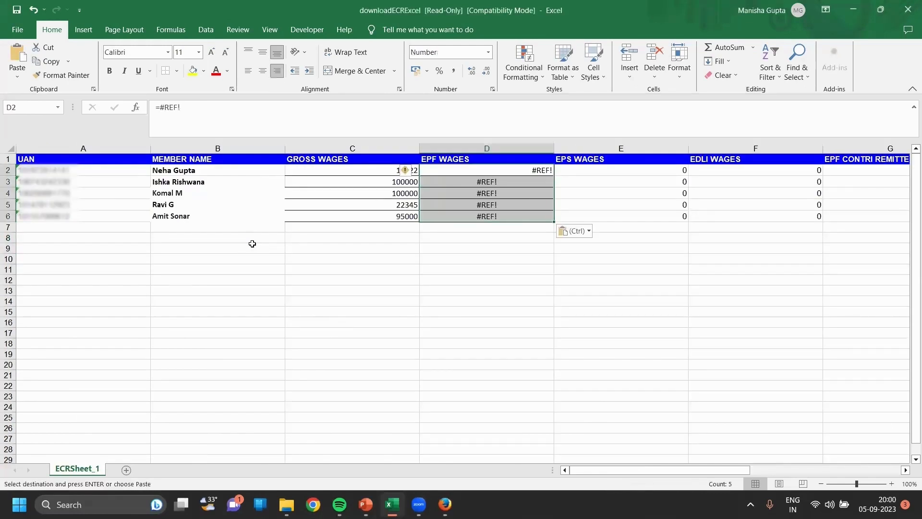
pyautogui.hotkey('ctrl', 'z')
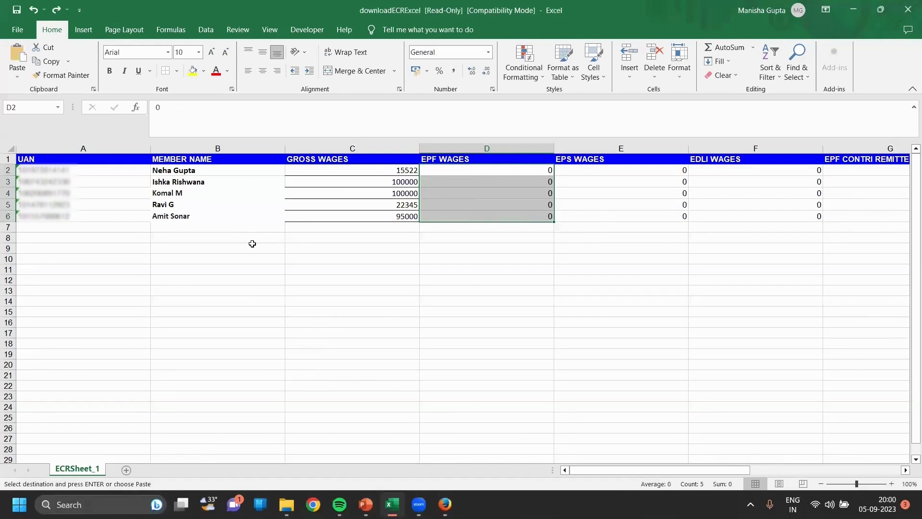
# Check the first EPF wage in the July sheet and enter 6209 in D2 under EPF WAGES in the ECR sheet
pyautogui.press('alt')
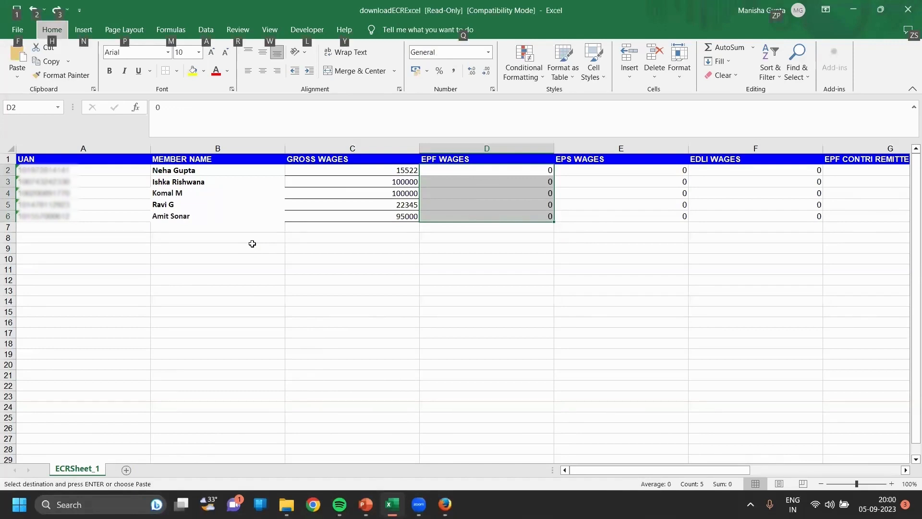
pyautogui.hotkey('shift', 'Up')
pyautogui.click(513, 174)
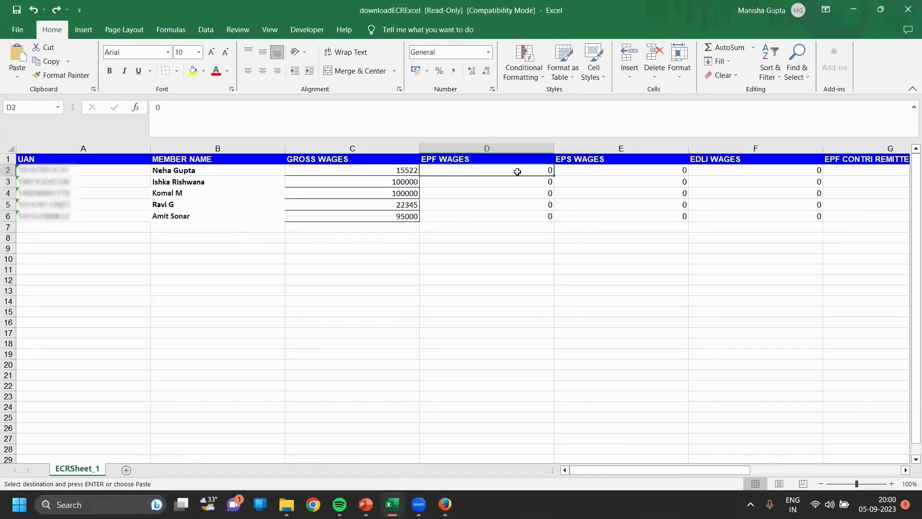
pyautogui.hotkey('alt', 'Tab')
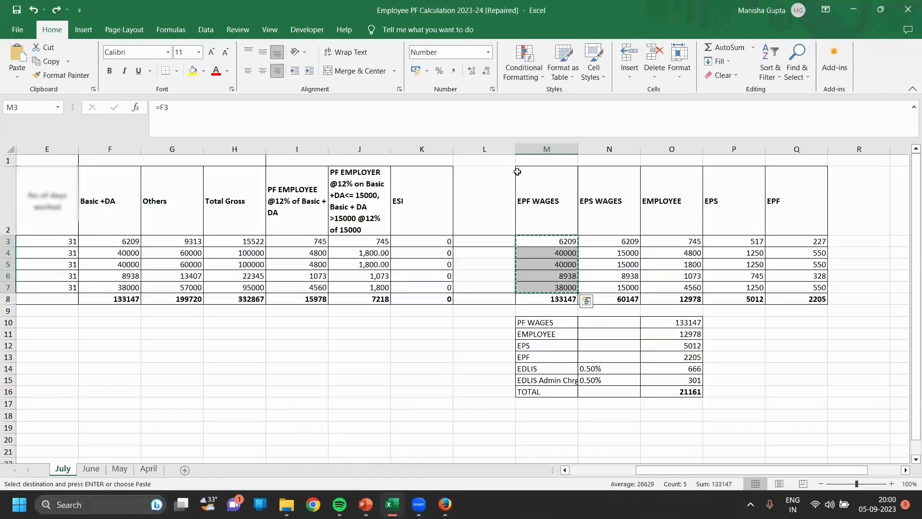
pyautogui.hotkey('alt', 'Tab')
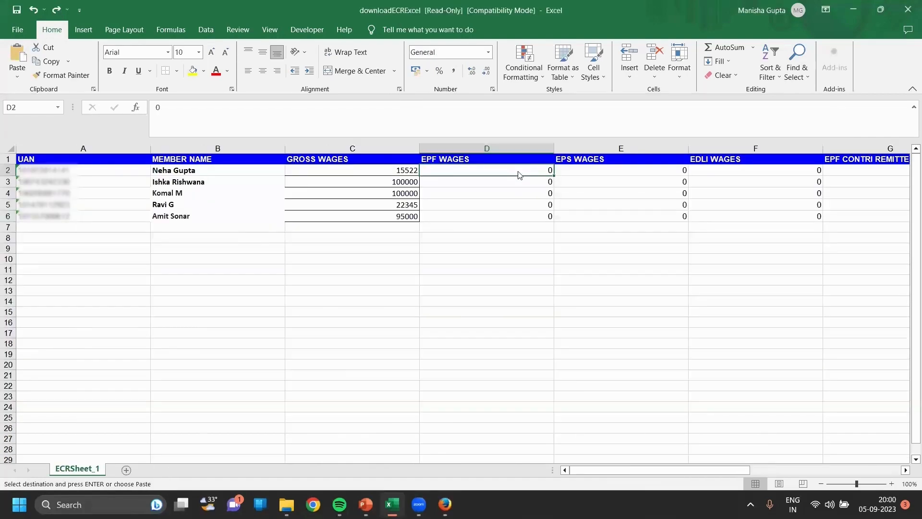
pyautogui.write('6209')
pyautogui.press('Return')
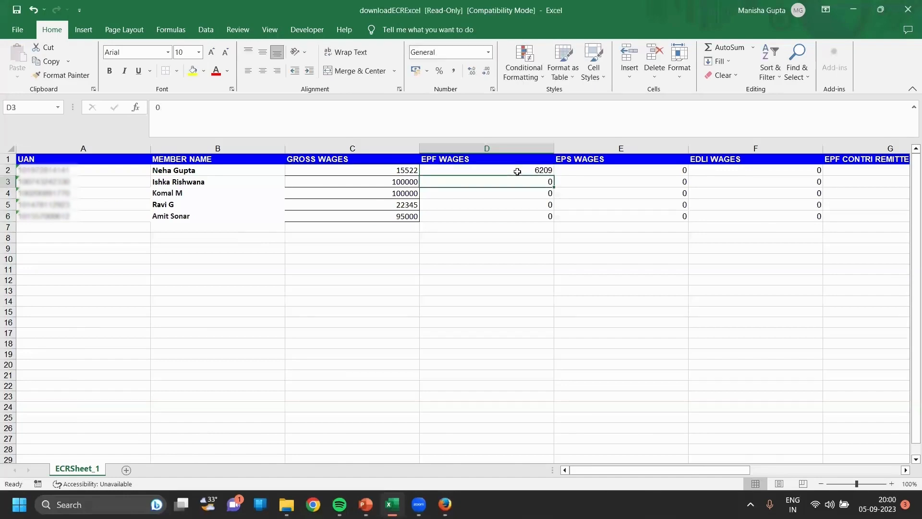
# Check the July EPF wages and enter 40000 in both D3 and D4 of the ECR sheet
pyautogui.hotkey('alt', 'Tab')
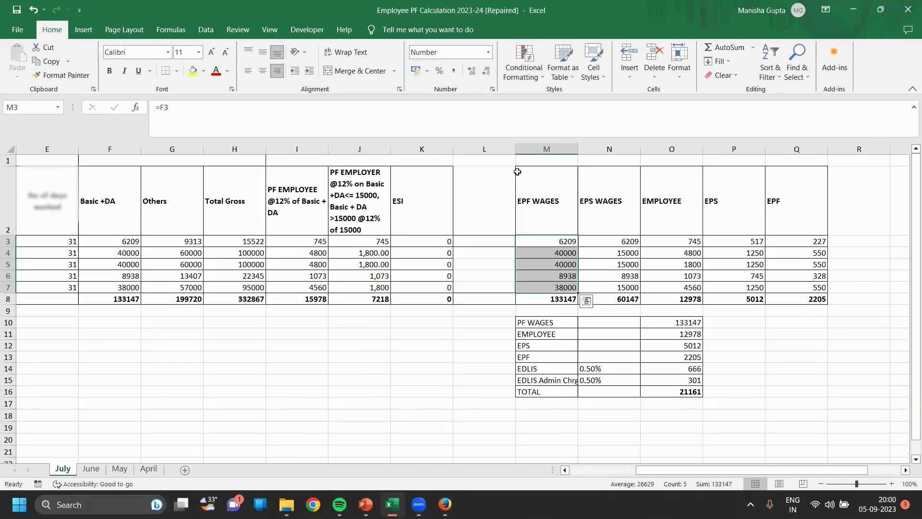
pyautogui.hotkey('alt', 'Tab')
pyautogui.write('40000')
pyautogui.press('Return')
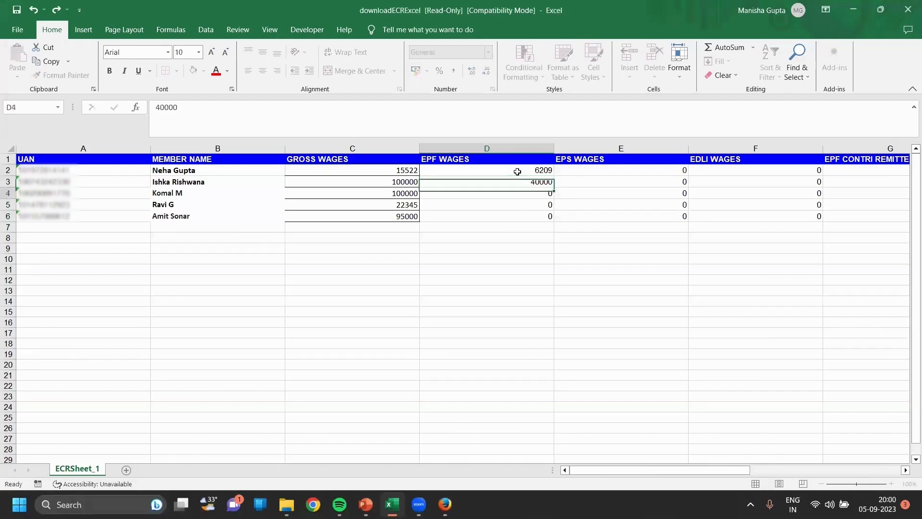
pyautogui.write('400000')
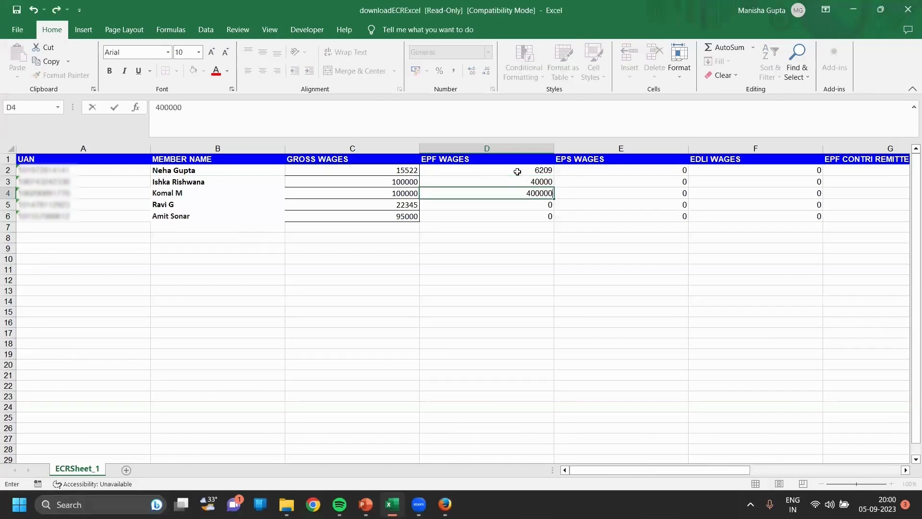
pyautogui.press('BackSpace')
pyautogui.press('Return')
# Enter the remaining July EPF wages in the ECR sheet: 8938 in D5 and 38000 in D6
pyautogui.hotkey('alt', 'Tab')
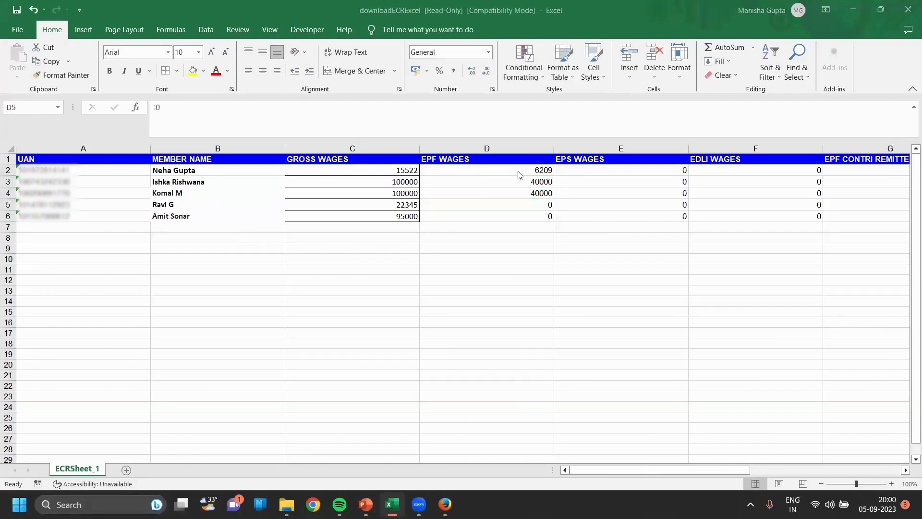
pyautogui.hotkey('alt', 'Tab')
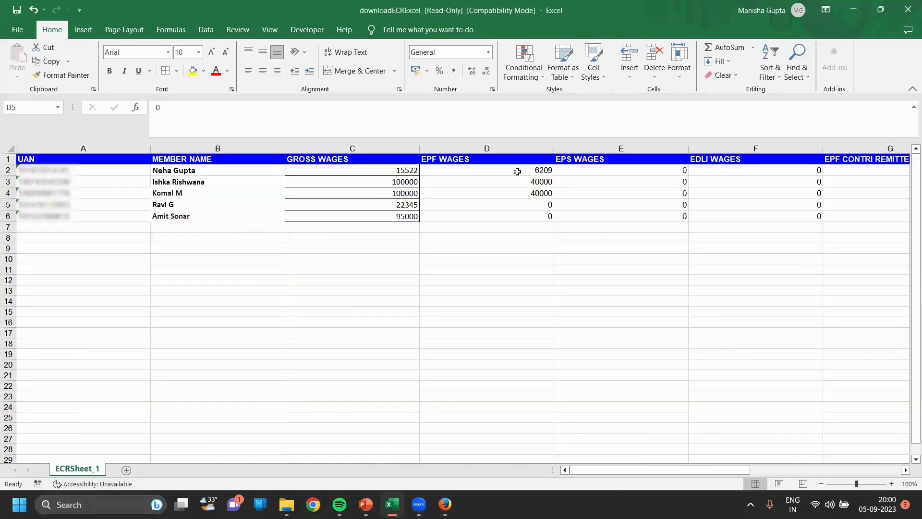
pyautogui.write('8938')
pyautogui.press('Return')
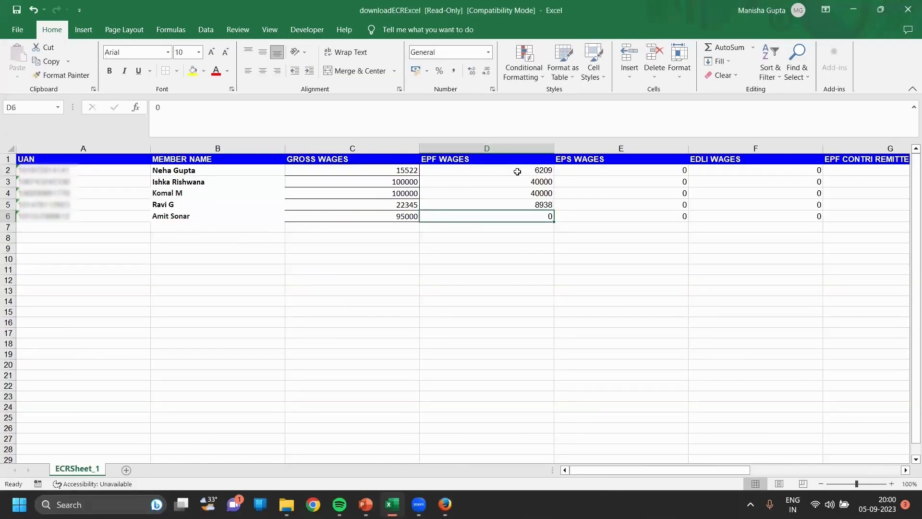
pyautogui.hotkey('alt', 'Tab')
pyautogui.hotkey('alt', 'Tab')
pyautogui.write('38000')
pyautogui.press('Return')
# Select E2 under EPS WAGES in the ECR sheet, and examine the EPS WAGES values N3:N8 in the July sheet
pyautogui.press('Up')
pyautogui.press('Up')
pyautogui.press('Up')
pyautogui.press('Up')
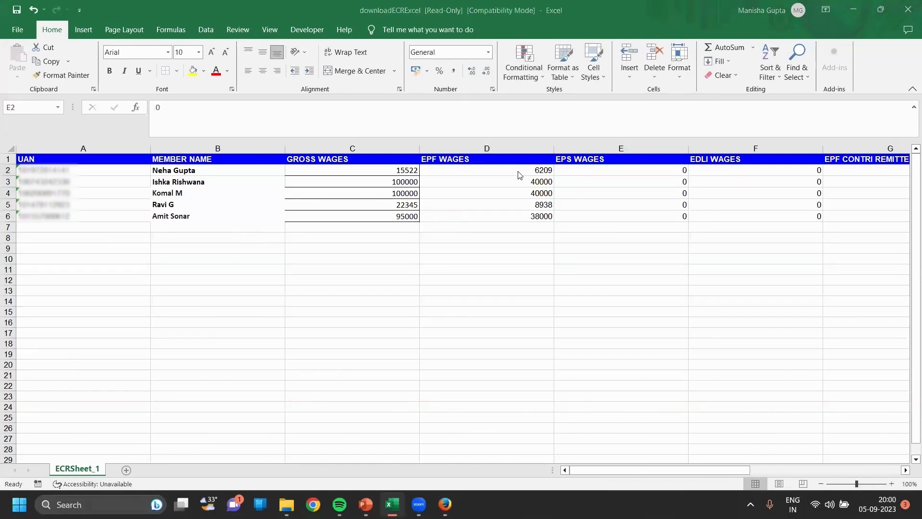
pyautogui.hotkey('alt', 'Tab')
pyautogui.press('Down')
pyautogui.press('Right')
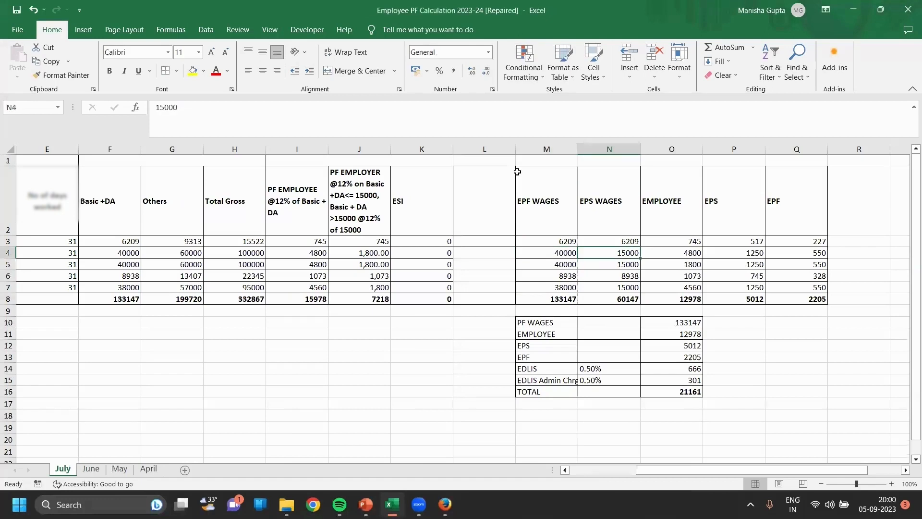
pyautogui.press('Up')
pyautogui.press('Up')
pyautogui.press('Down')
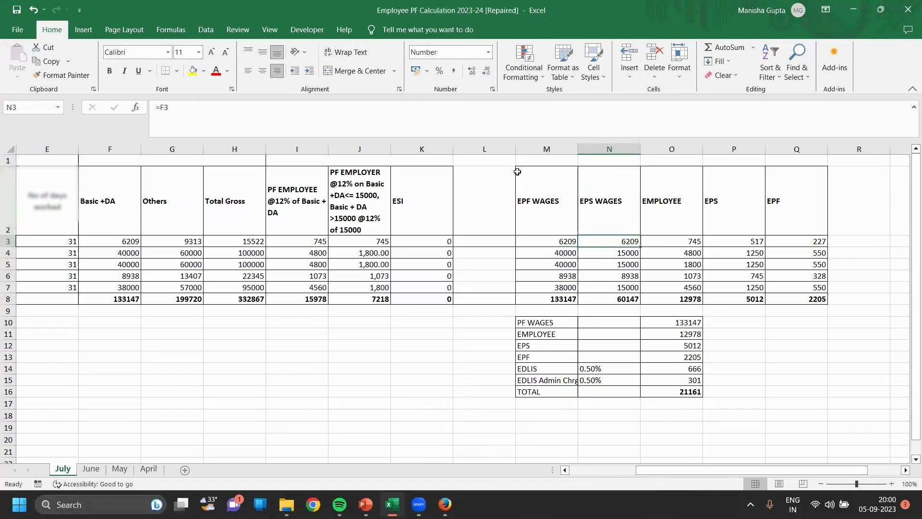
pyautogui.hotkey('shift', 'Down')
pyautogui.hotkey('shift', 'Down')
pyautogui.hotkey('shift', 'Down')
pyautogui.hotkey('shift', 'Down')
pyautogui.hotkey('shift', 'Down')
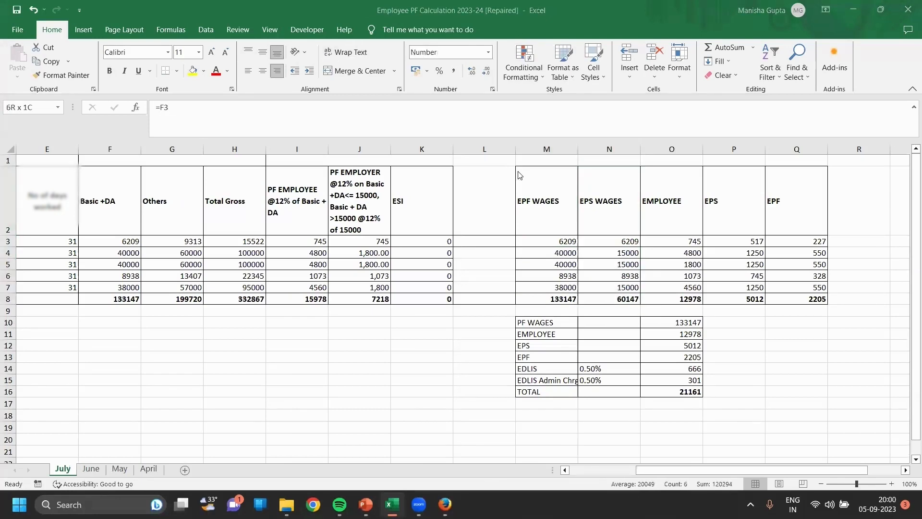
# Enter the first two EPS wages in the ECR sheet: 6209 in E2 and 15000 in E3
pyautogui.hotkey('alt', 'Tab')
pyautogui.write('6209')
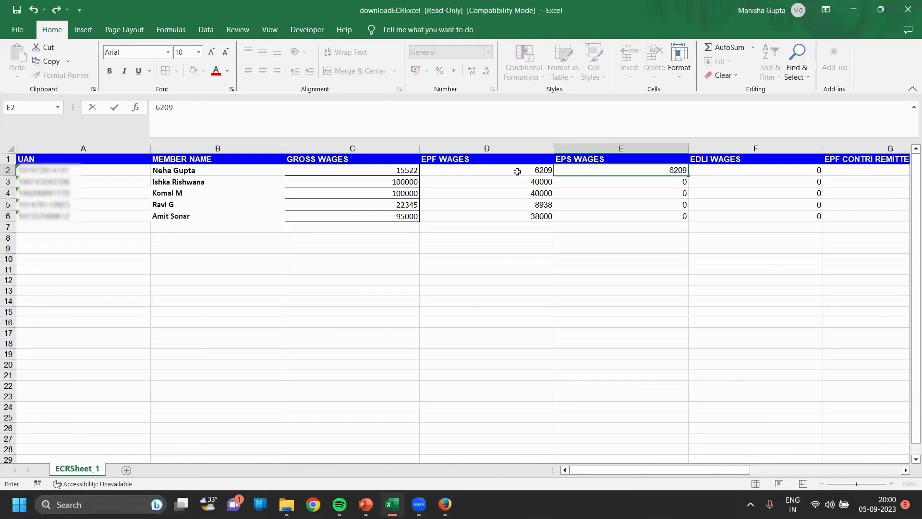
pyautogui.press('Return')
pyautogui.write('1')
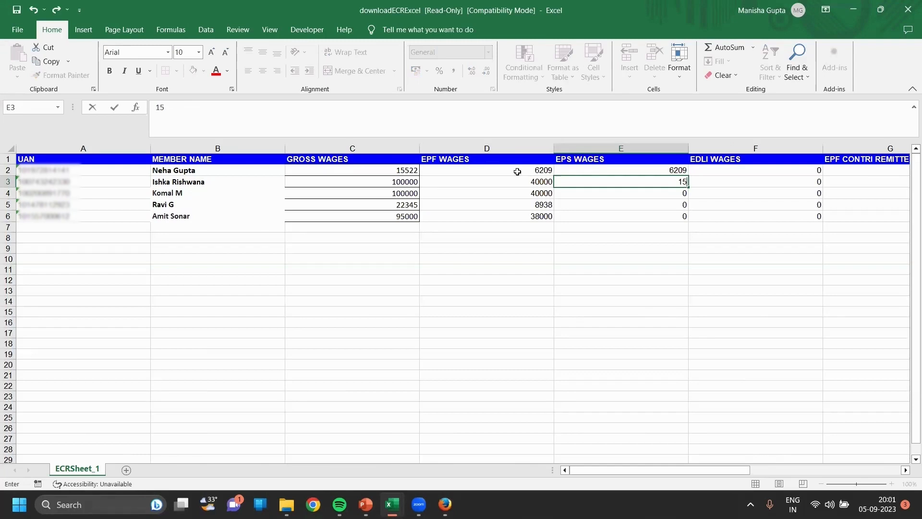
pyautogui.write('5000')
pyautogui.press('Return')
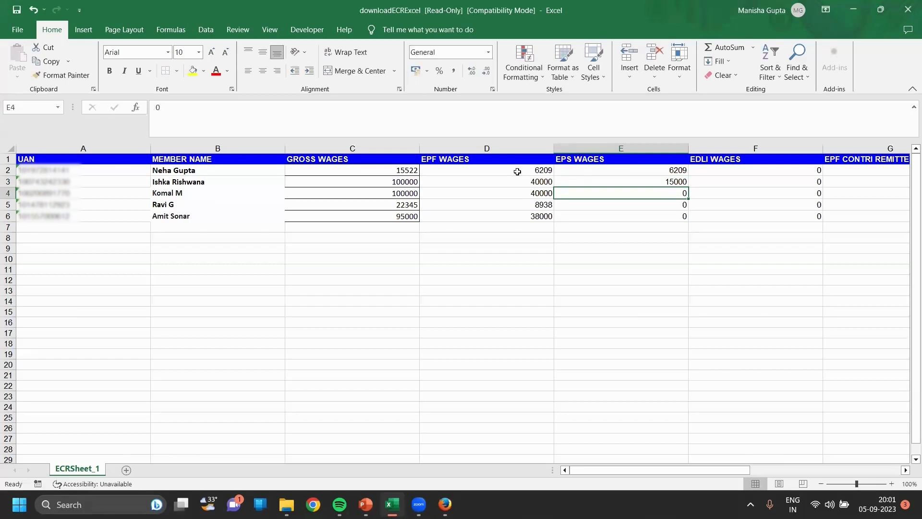
# Complete the EPS WAGES column of the ECR sheet with 15000 in E4, 8938 in E5 and 15000 in E6
pyautogui.write('150000')
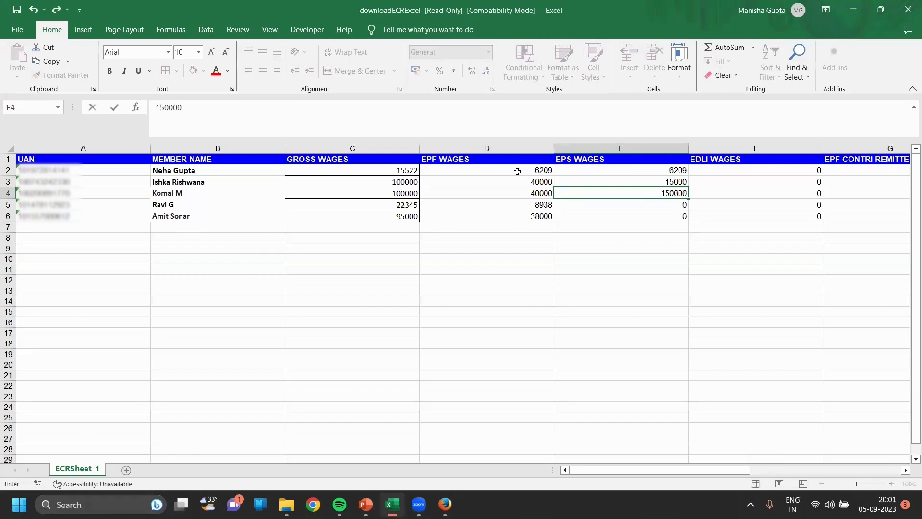
pyautogui.press('BackSpace')
pyautogui.press('Return')
pyautogui.write('8938')
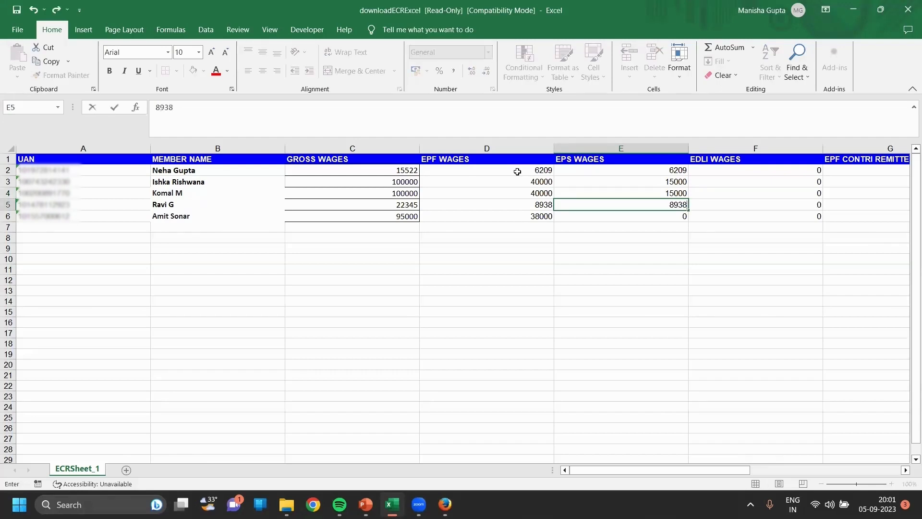
pyautogui.press('Return')
pyautogui.write('15000')
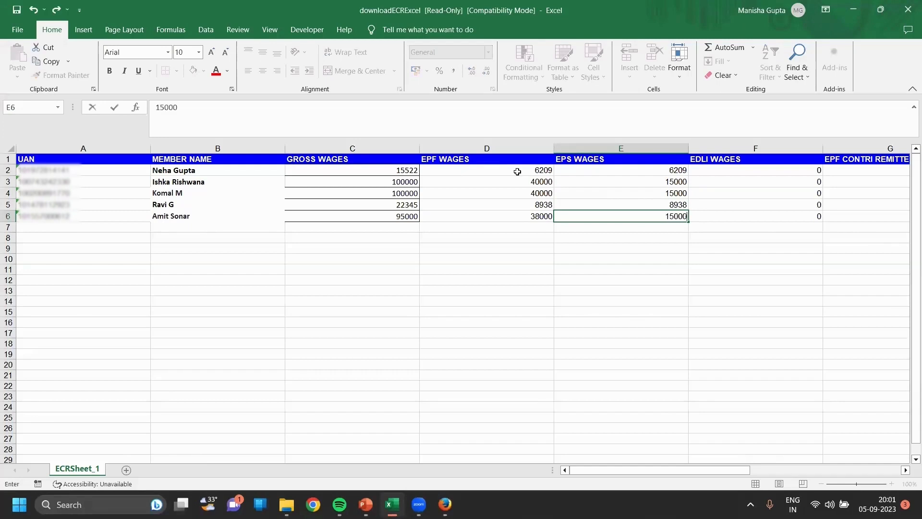
pyautogui.press('Tab')
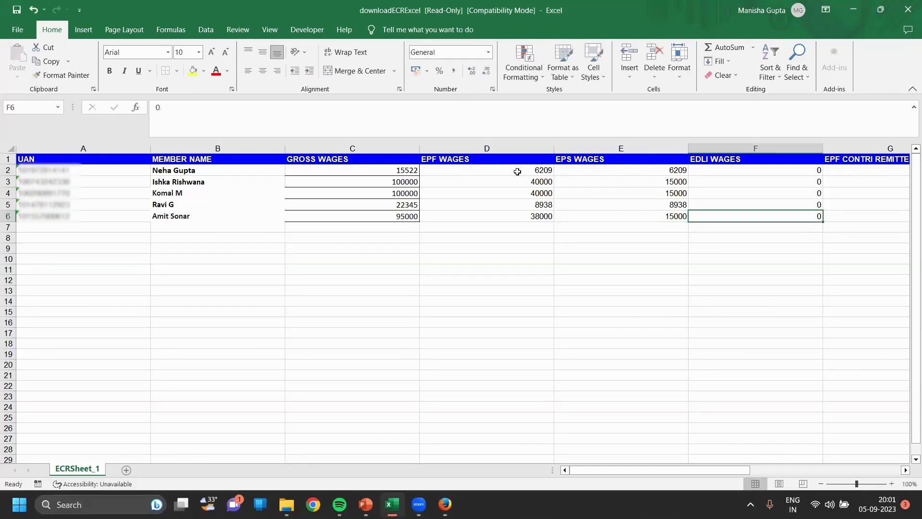
pyautogui.press('Up')
pyautogui.press('Up')
pyautogui.press('Up')
pyautogui.press('Up')
pyautogui.press('Down')
pyautogui.press('Right')
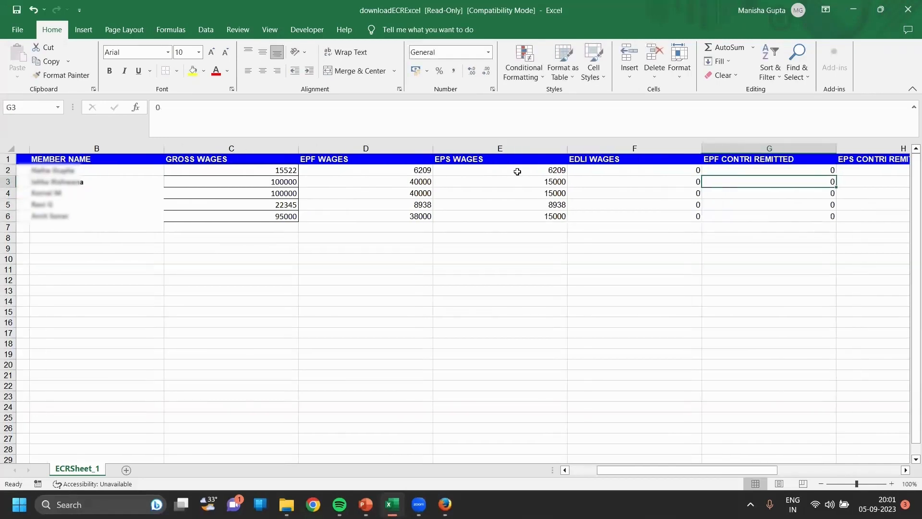
pyautogui.press('Left')
pyautogui.press('Up')
pyautogui.press('Left')
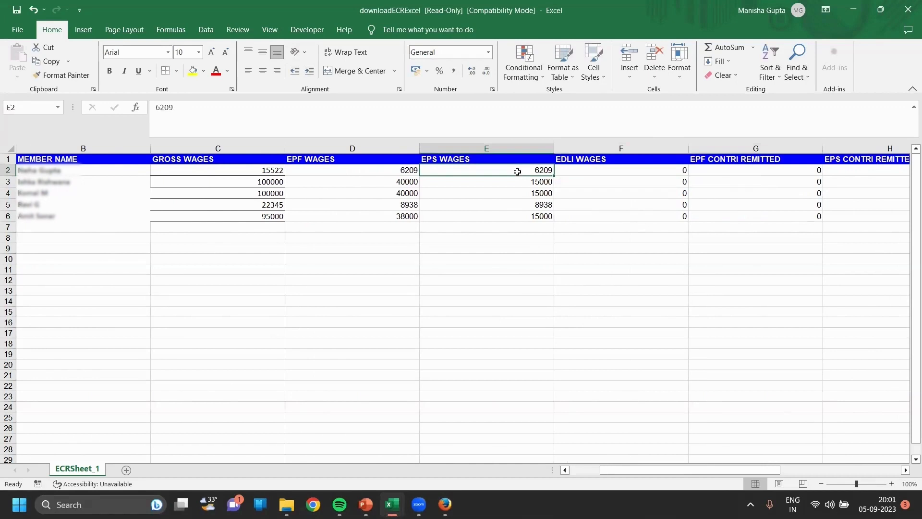
pyautogui.hotkey('shift', 'Down')
pyautogui.hotkey('shift', 'Down')
pyautogui.hotkey('shift', 'Down')
pyautogui.hotkey('shift', 'Down')
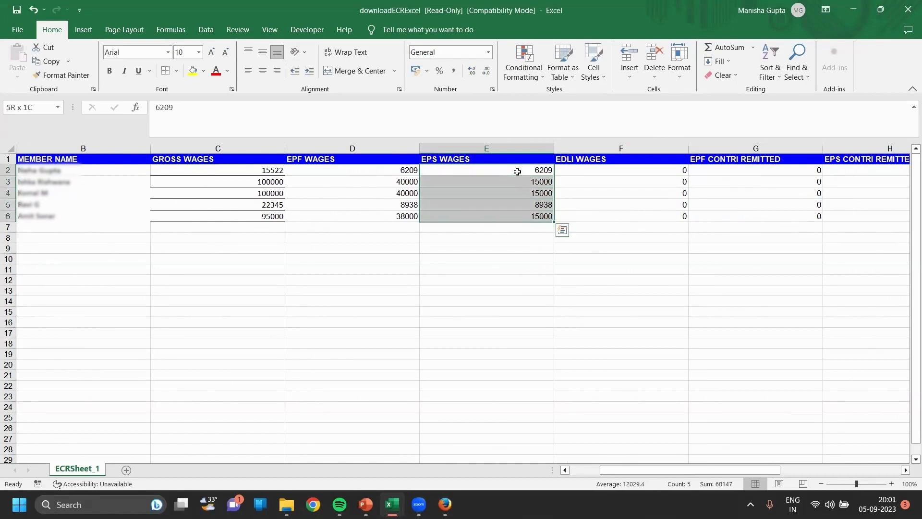
# Copy the EPF WAGES values D2:D6 and paste them into the EDLI WAGES column, F2:F6
pyautogui.press('Left')
pyautogui.hotkey('shift', 'Down')
pyautogui.hotkey('shift', 'Down')
pyautogui.hotkey('shift', 'Down')
pyautogui.hotkey('shift', 'Down')
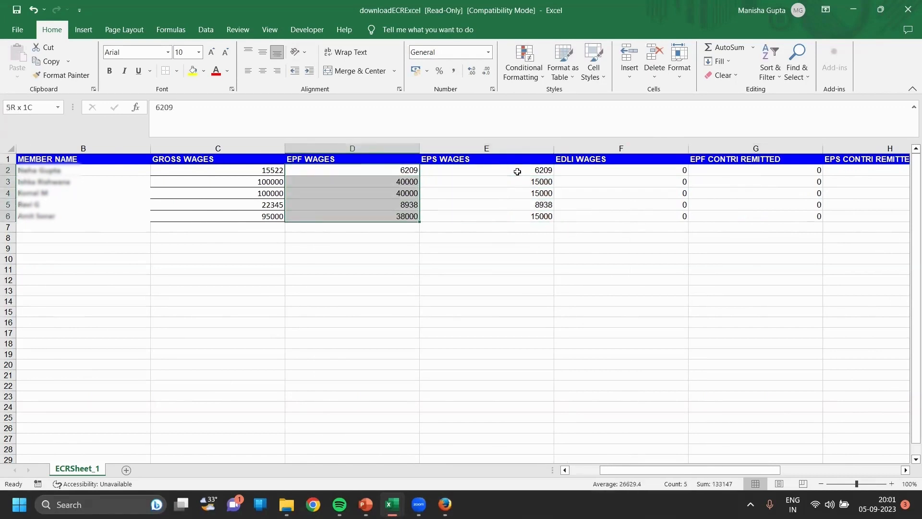
pyautogui.hotkey('ctrl', 'c')
pyautogui.press('Right')
pyautogui.press('Right')
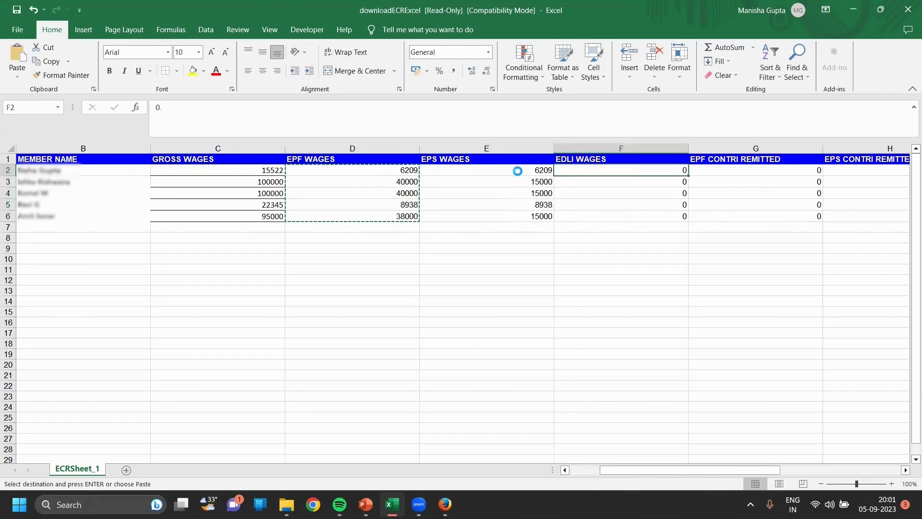
pyautogui.hotkey('ctrl', 'v')
# Enter the formula =D2*12% in G2 under EPF CONTRI REMITTED
pyautogui.press('Right')
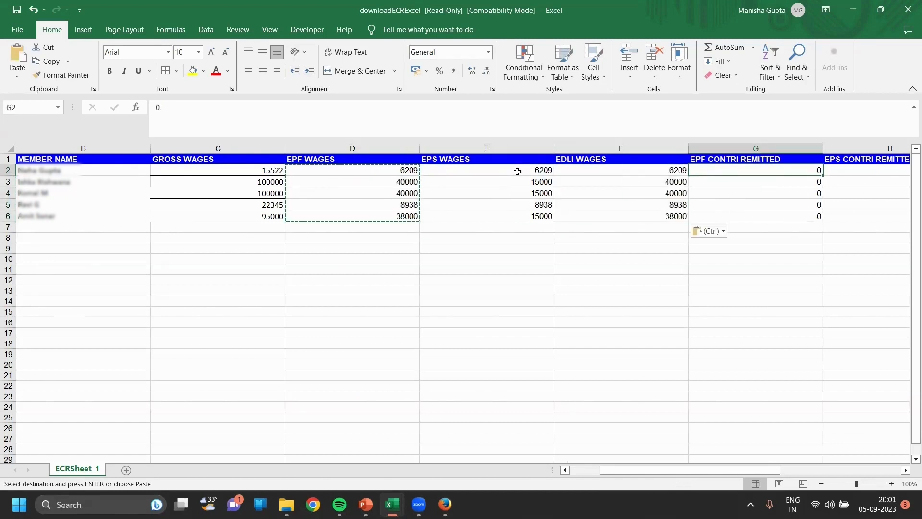
pyautogui.write('=')
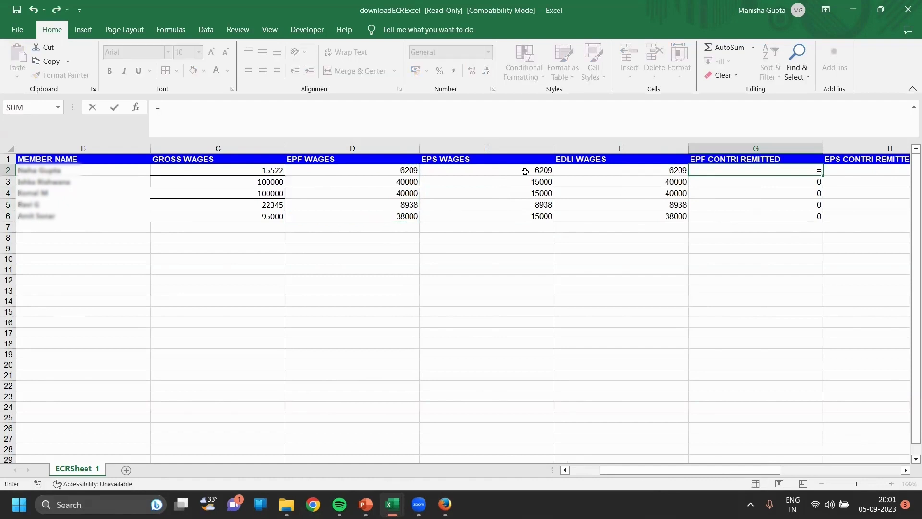
pyautogui.click(406, 171)
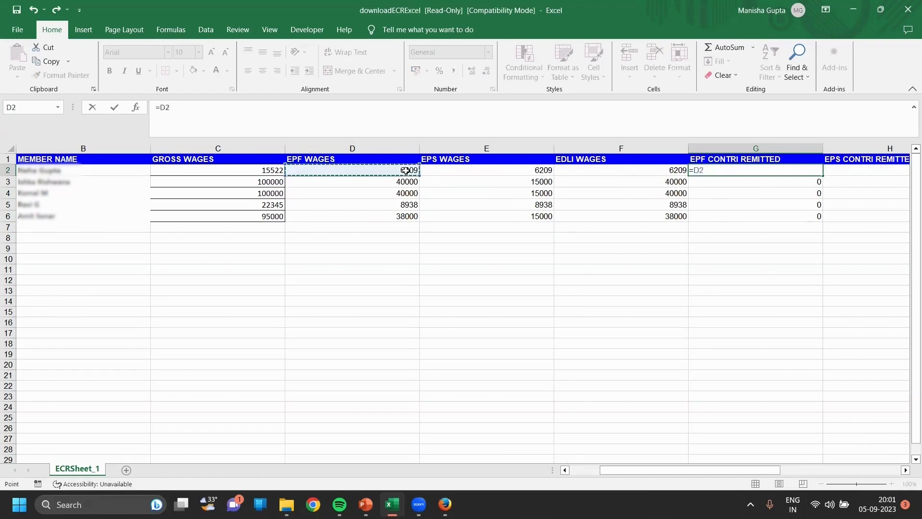
pyautogui.write('*12%')
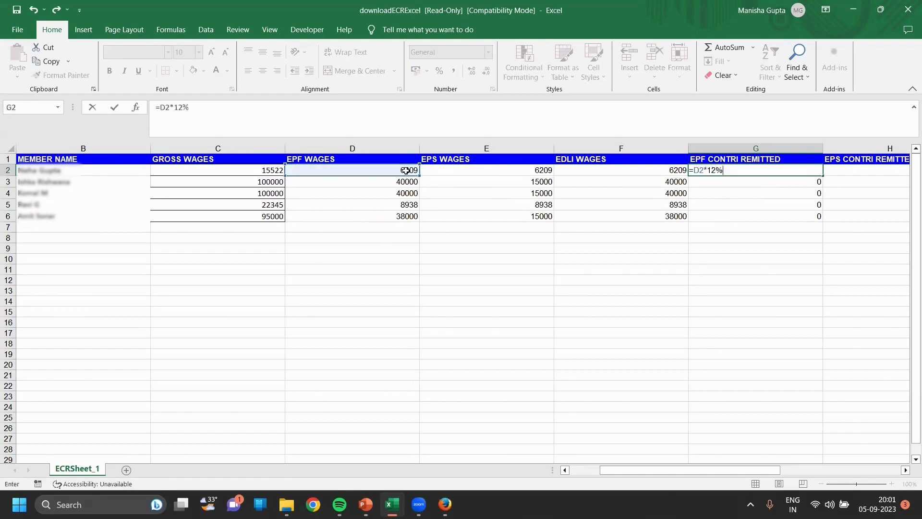
pyautogui.press('Return')
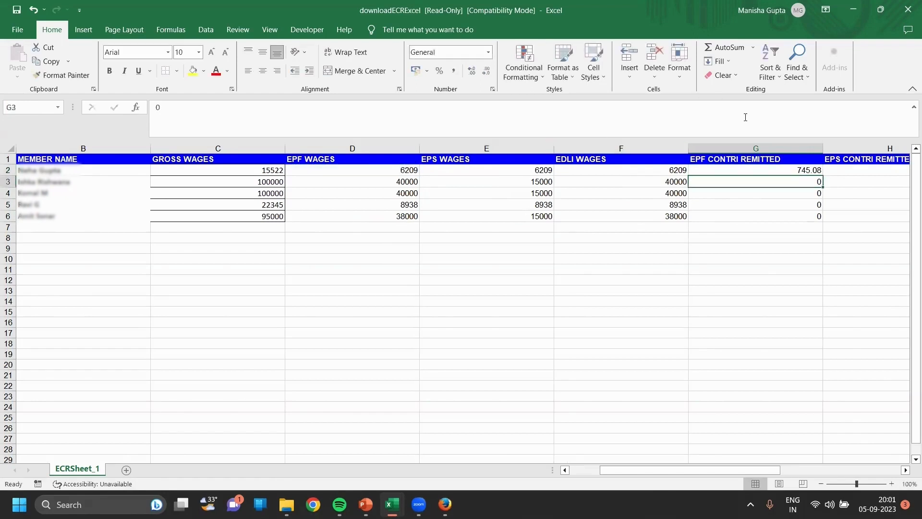
# Replace the formula in G2 under EPF CONTRI REMITTED with 745, the EMPLOYEE amount from the July PF calculation sheet
pyautogui.hotkey('alt', 'Tab')
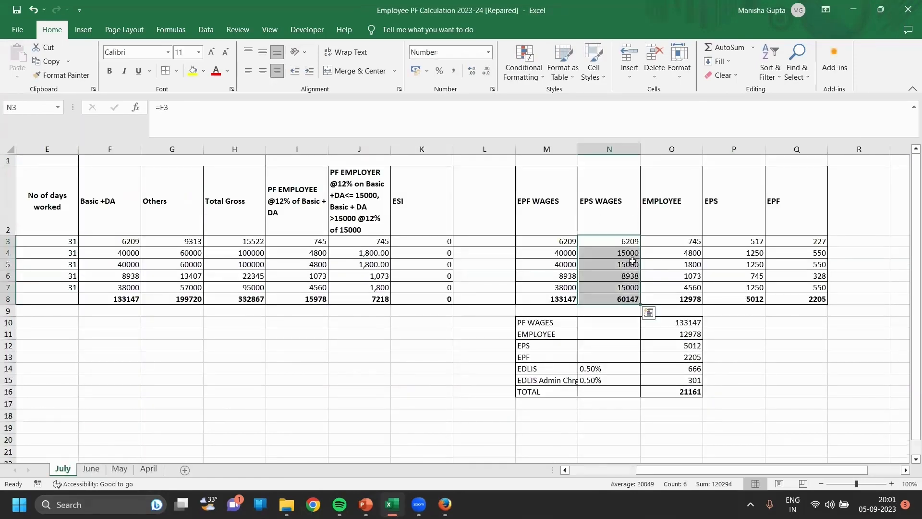
pyautogui.hotkey('alt', 'Tab')
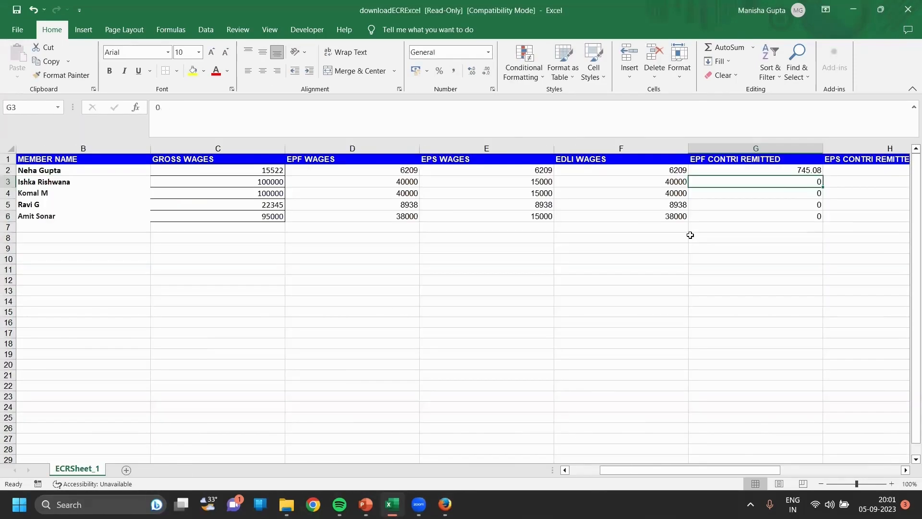
pyautogui.click(805, 171)
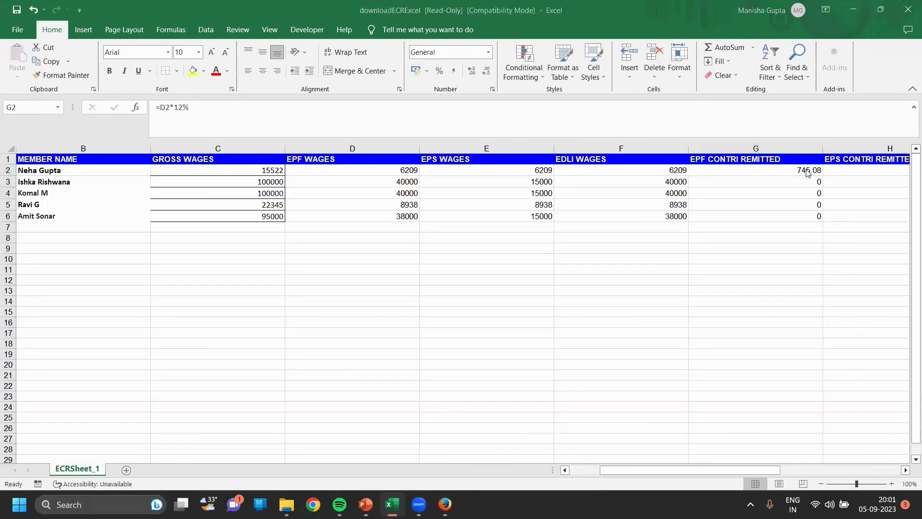
pyautogui.hotkey('alt', 'Tab')
pyautogui.press('Right')
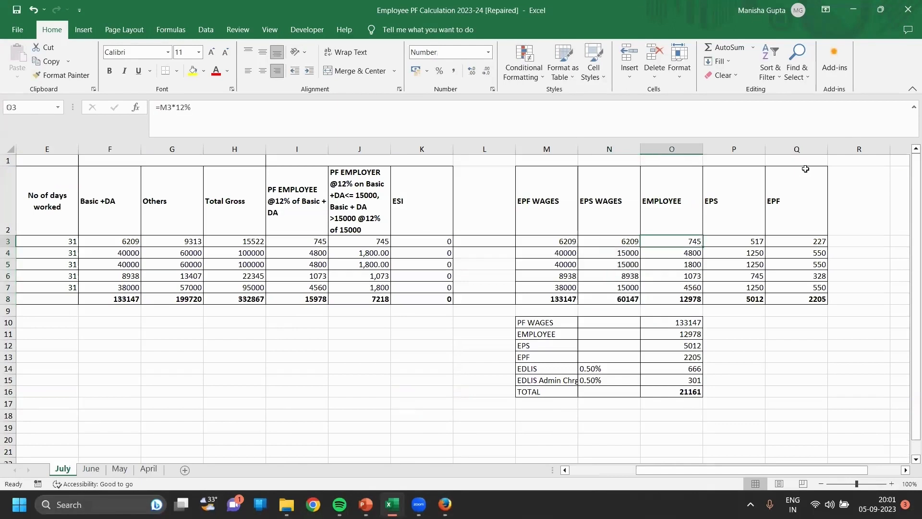
pyautogui.hotkey('alt', 'Tab')
pyautogui.write('745')
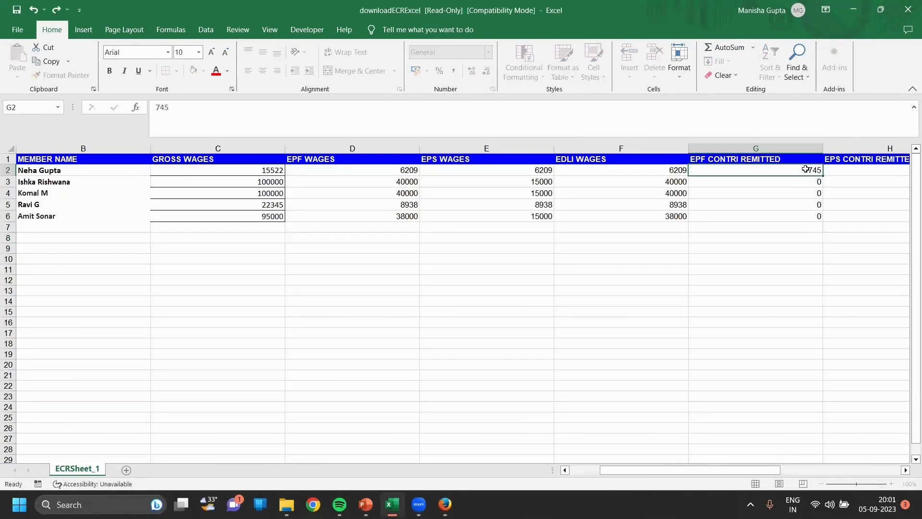
pyautogui.press('Return')
# Enter the EPF CONTRI REMITTED amounts 4800 in G3 and 1800 in G4, following the July sheet's EMPLOYEE column
pyautogui.hotkey('alt', 'Tab')
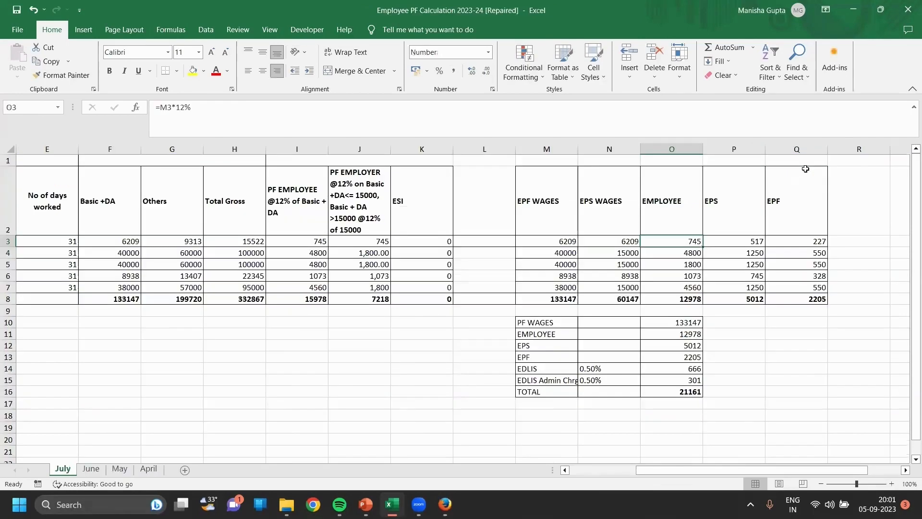
pyautogui.hotkey('alt', 'Tab')
pyautogui.write('48000')
pyautogui.press('Return')
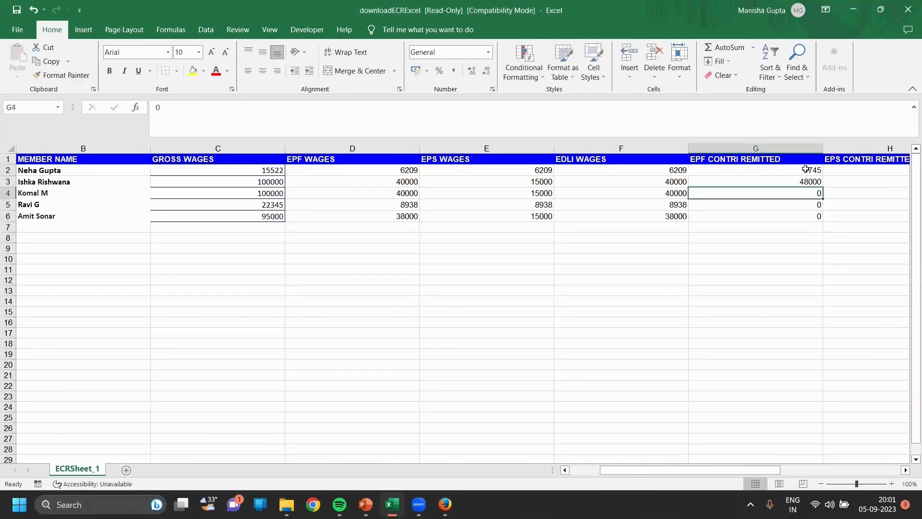
pyautogui.press('Up')
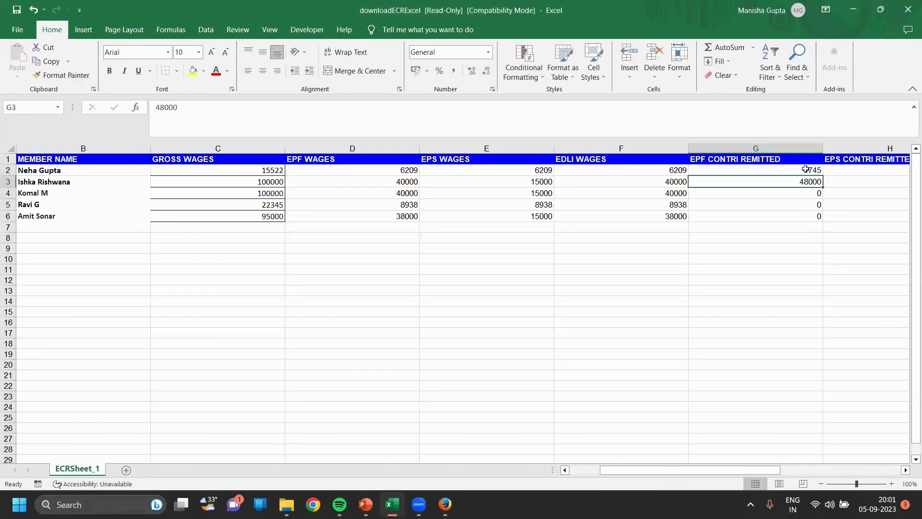
pyautogui.write('4800')
pyautogui.press('Return')
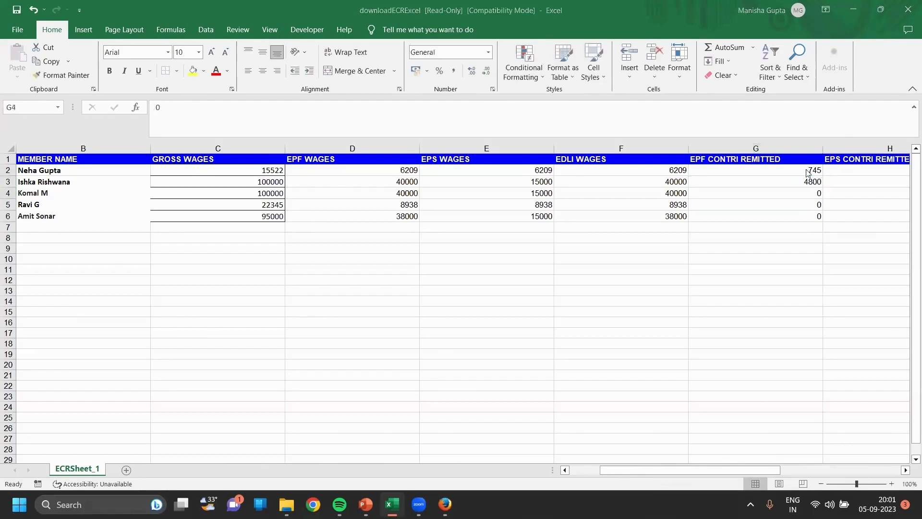
pyautogui.hotkey('alt', 'Tab')
pyautogui.hotkey('alt', 'Tab')
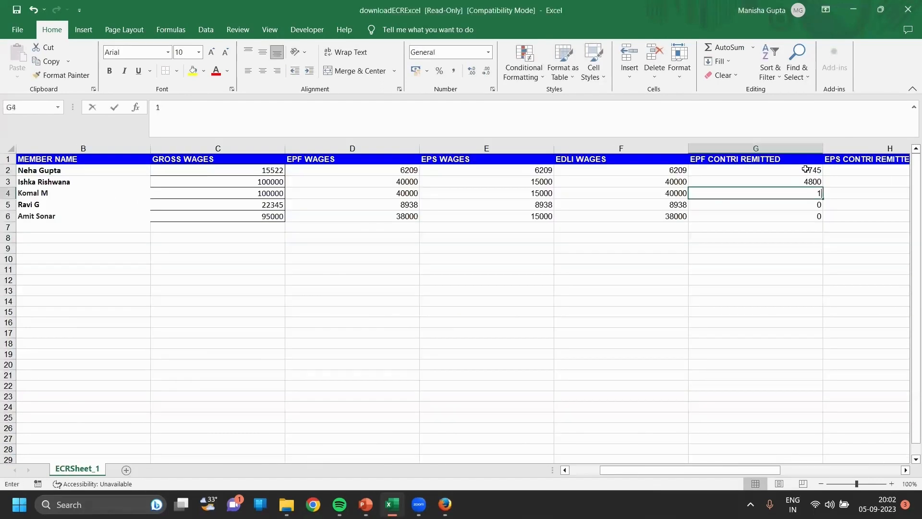
pyautogui.write('1800')
pyautogui.press('Return')
# Complete the EPF CONTRI REMITTED column with 1073 in G5 and 4560 in G6, as in the July calculation sheet
pyautogui.write('10')
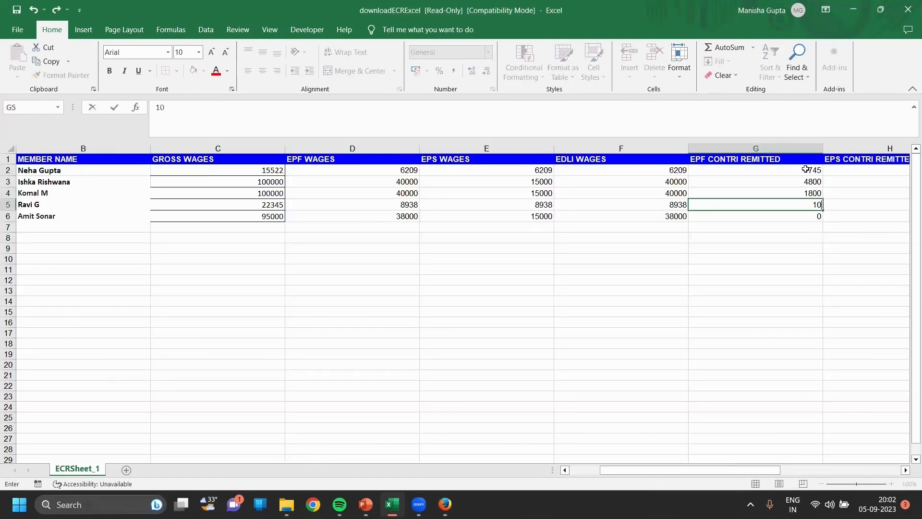
pyautogui.hotkey('alt', 'Tab')
pyautogui.hotkey('alt', 'Tab')
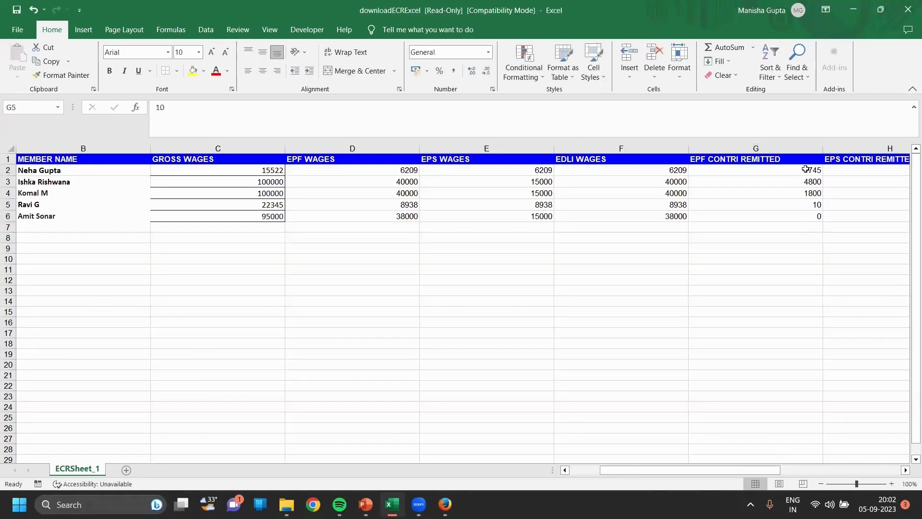
pyautogui.write('73')
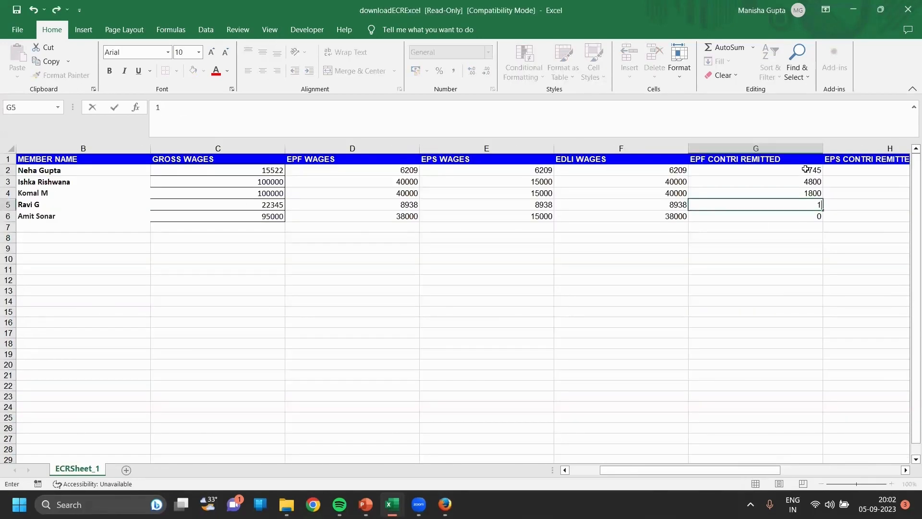
pyautogui.write('073')
pyautogui.press('Return')
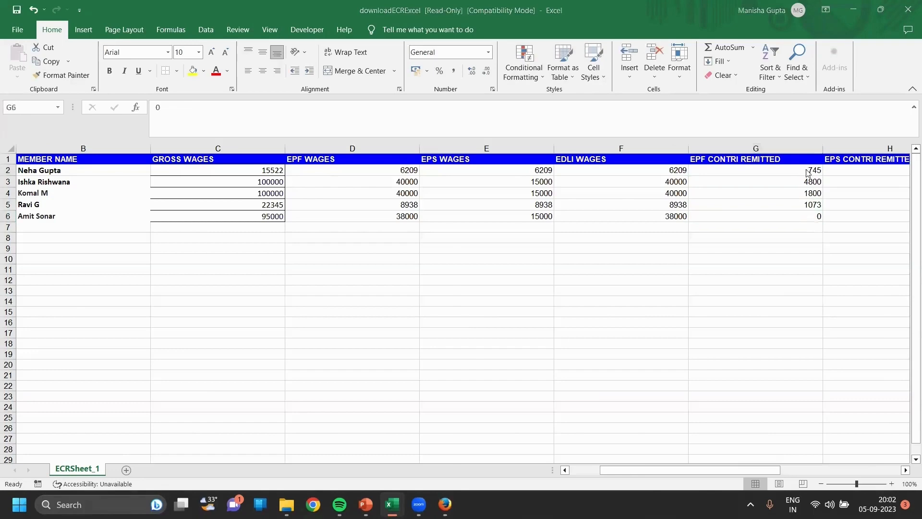
pyautogui.hotkey('alt', 'Tab')
pyautogui.hotkey('alt', 'Tab')
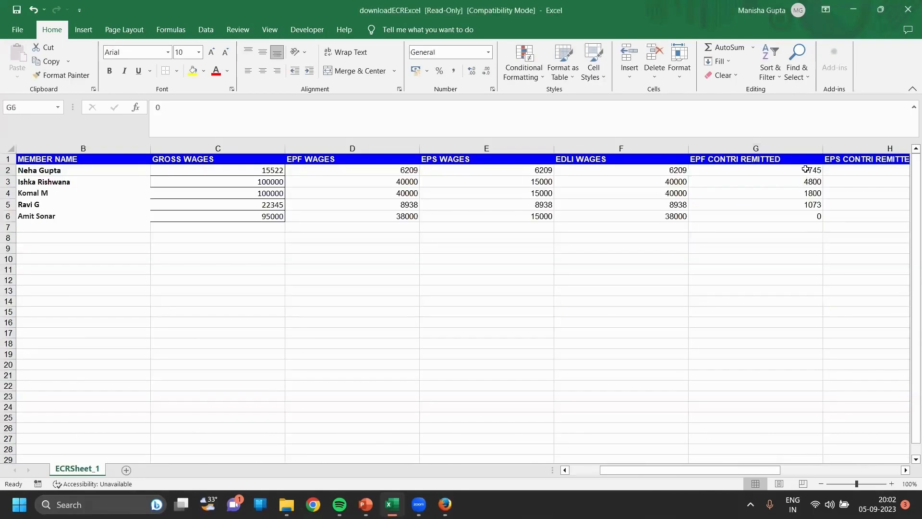
pyautogui.write('4560')
pyautogui.press('Tab')
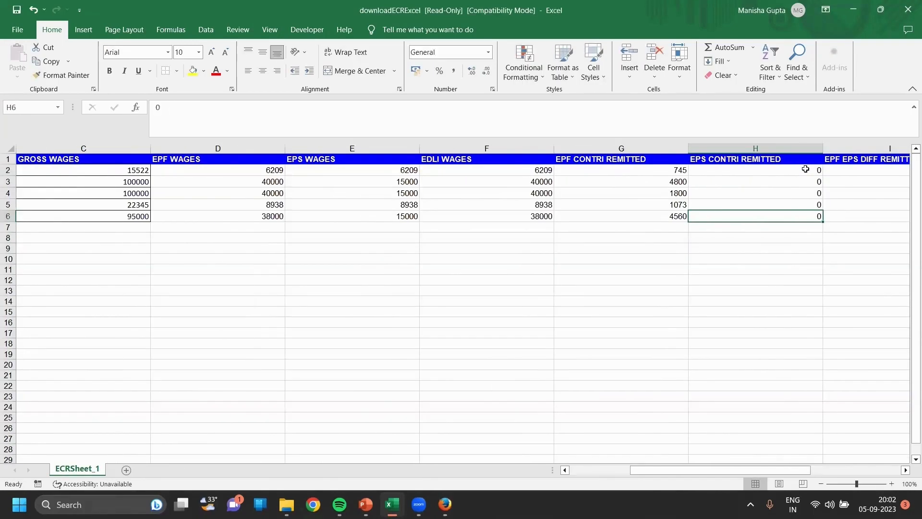
# Enter 517 in H2 under EPS CONTRI REMITTED, taken from the EPS column of the July calculation sheet
pyautogui.press('Up')
pyautogui.press('Up')
pyautogui.press('Up')
pyautogui.press('Up')
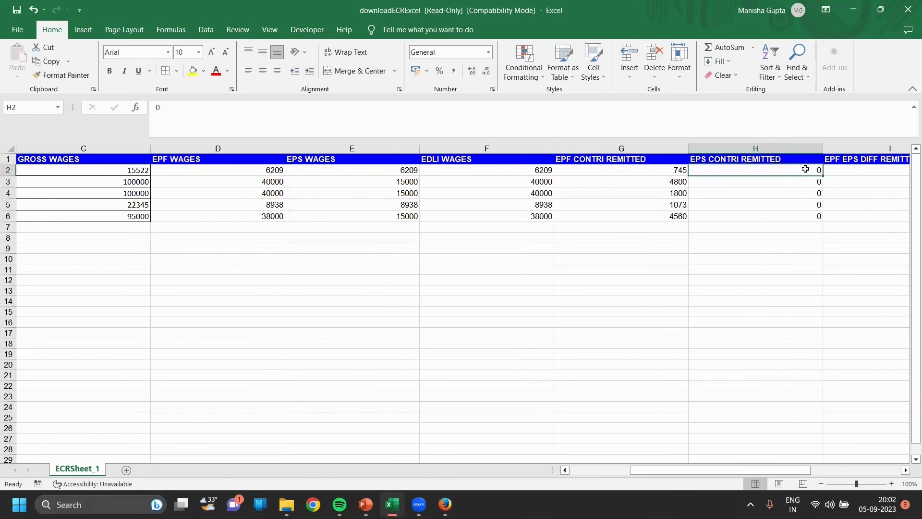
pyautogui.hotkey('alt', 'Tab')
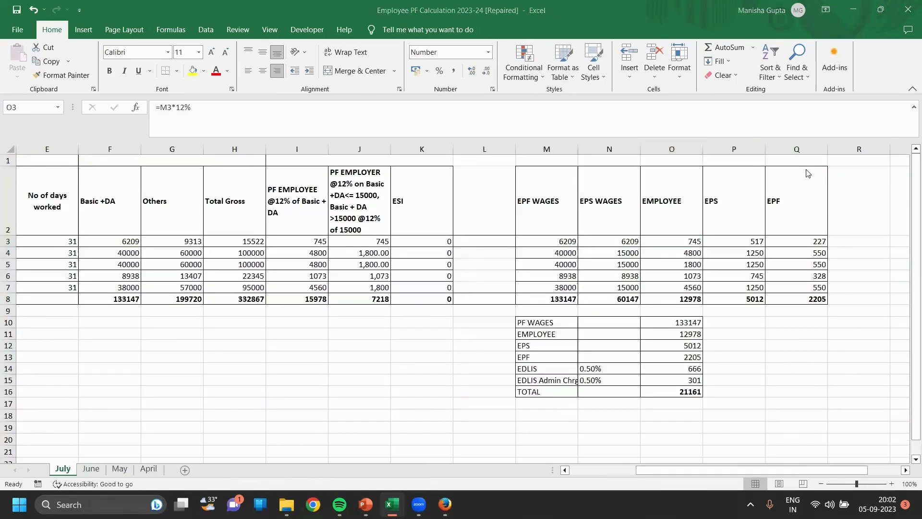
pyautogui.hotkey('alt', 'Tab')
pyautogui.write('517')
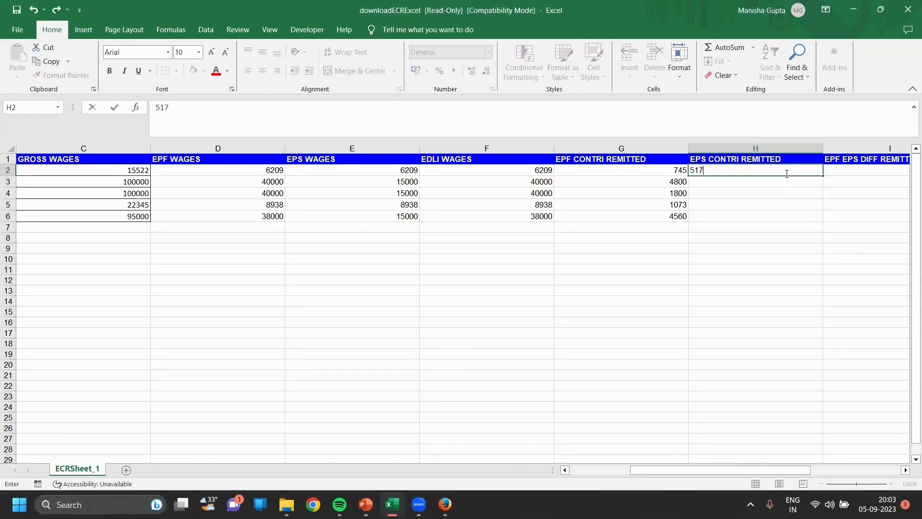
pyautogui.press('Return')
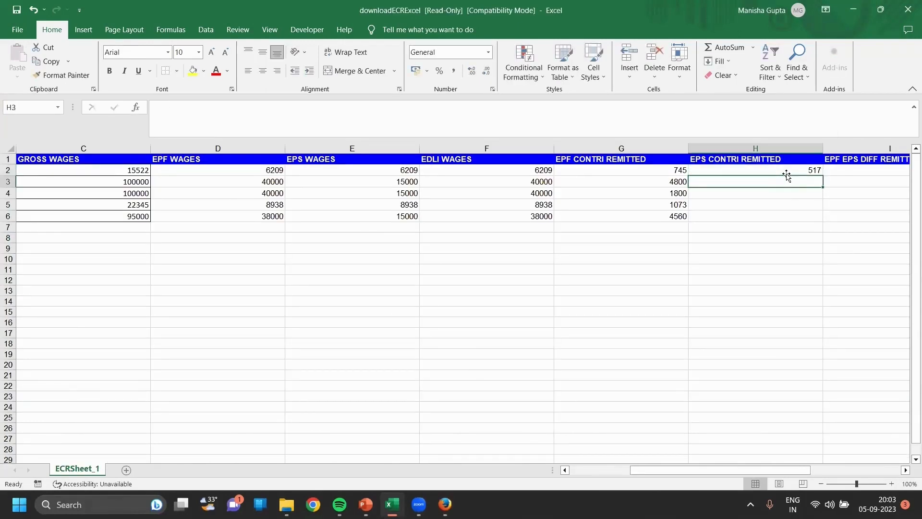
# Enter the July sheet's EPS amount 1250 in both H3 and H4 under EPS CONTRI REMITTED
pyautogui.hotkey('alt', 'Tab')
pyautogui.hotkey('alt', 'Tab')
pyautogui.hotkey('alt', 'Tab')
pyautogui.write('1250')
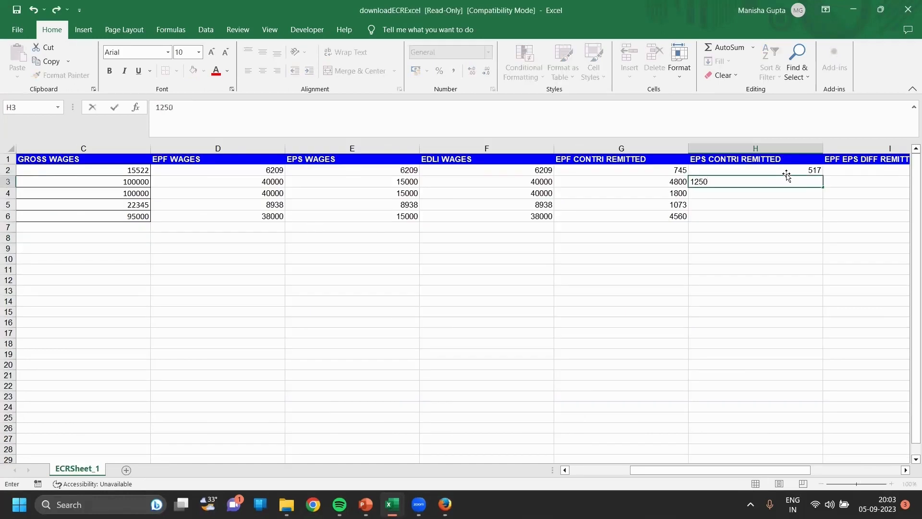
pyautogui.press('Return')
pyautogui.write('1250')
pyautogui.hotkey('ctrl', 'Return')
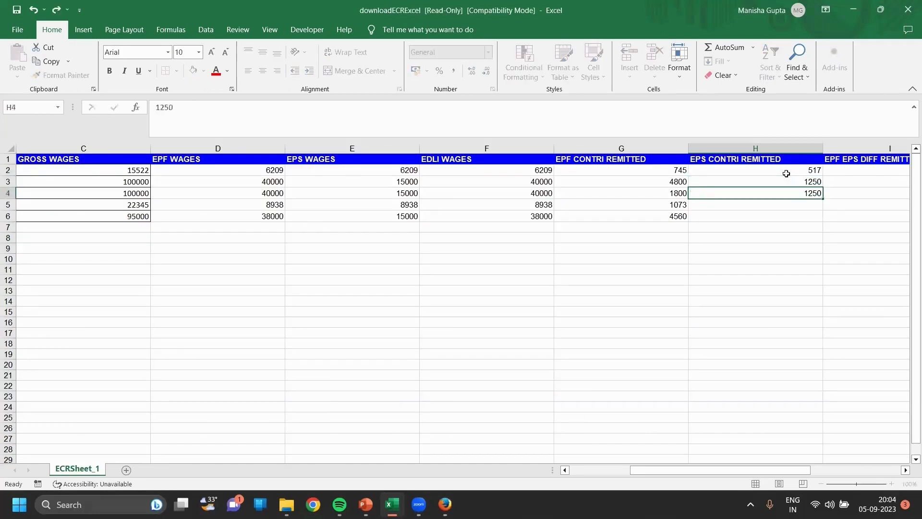
pyautogui.press('Return')
# Complete the EPS CONTRI REMITTED column with 745 in H5 and 1250 in H6, as in the July calculation sheet
pyautogui.hotkey('alt', 'Tab')
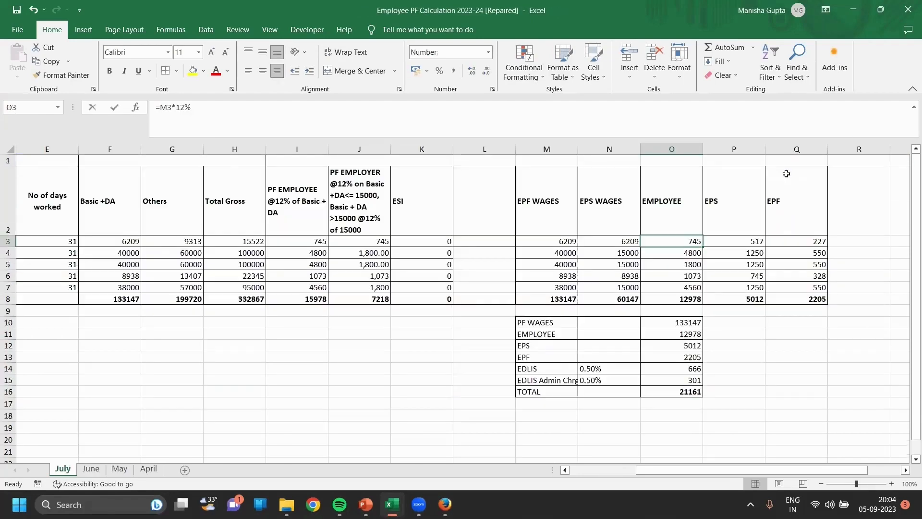
pyautogui.hotkey('alt', 'Tab')
pyautogui.write('745')
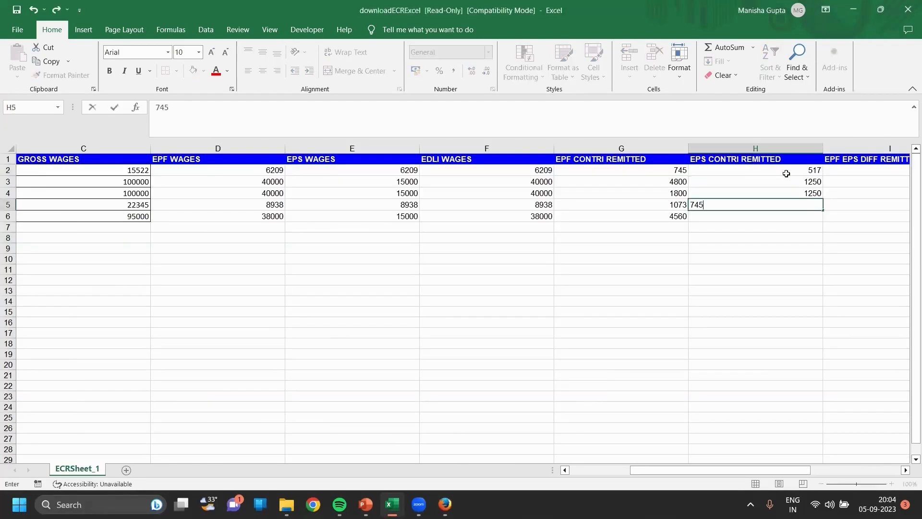
pyautogui.press('Return')
pyautogui.write('1250')
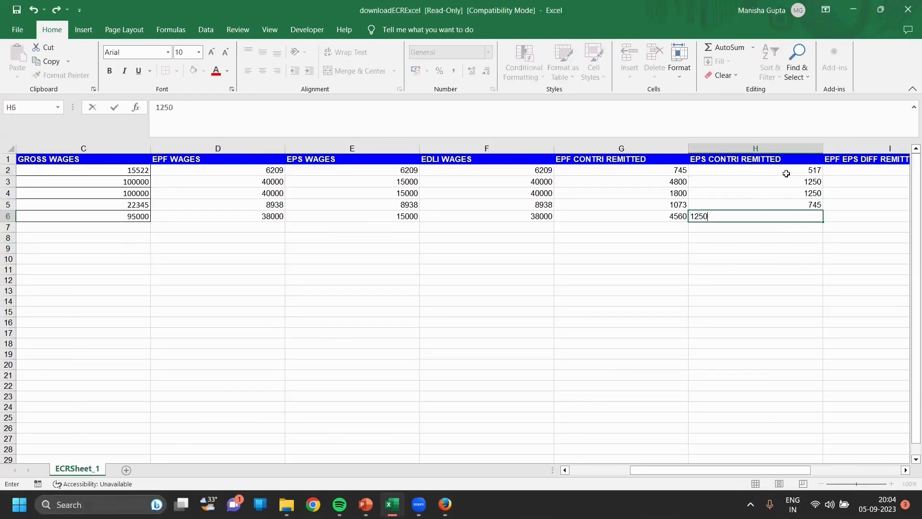
pyautogui.press('Tab')
# Enter the formula =G2-H2 in I2 under EPF EPS DIFF REMITTED and fill it down to I6
pyautogui.press('Up')
pyautogui.press('Up')
pyautogui.press('Up')
pyautogui.press('Up')
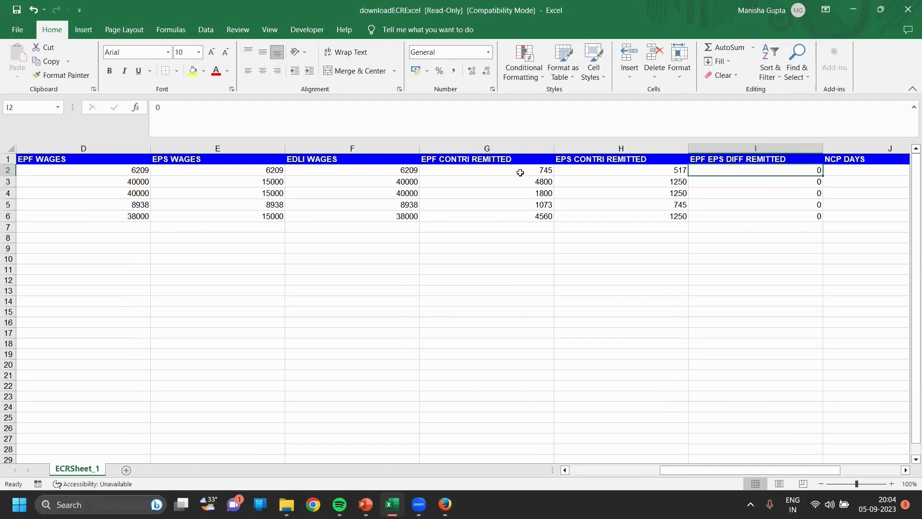
pyautogui.write('=')
pyautogui.click(520, 173)
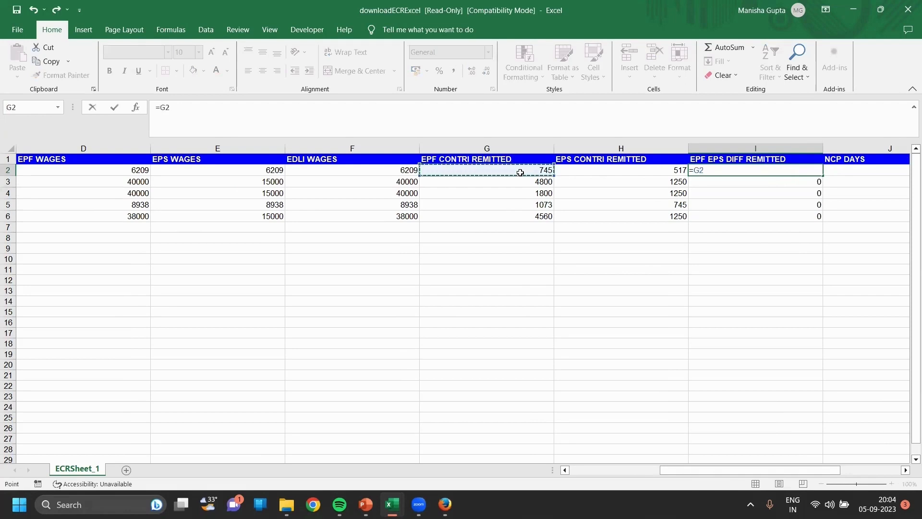
pyautogui.write('-')
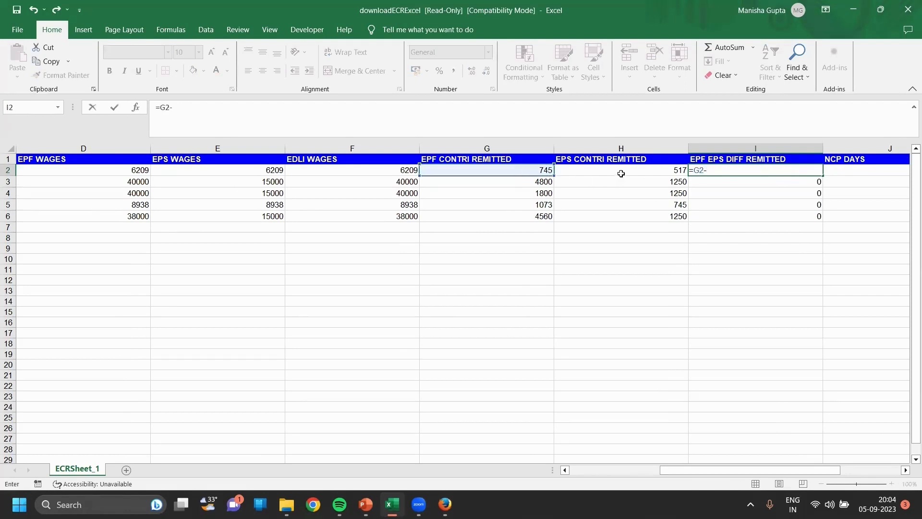
pyautogui.click(621, 173)
pyautogui.press('Return')
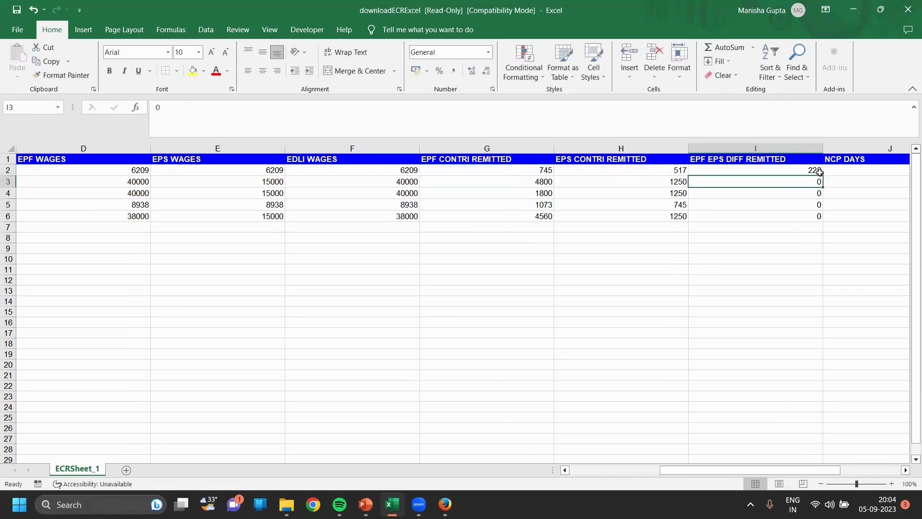
pyautogui.click(816, 171)
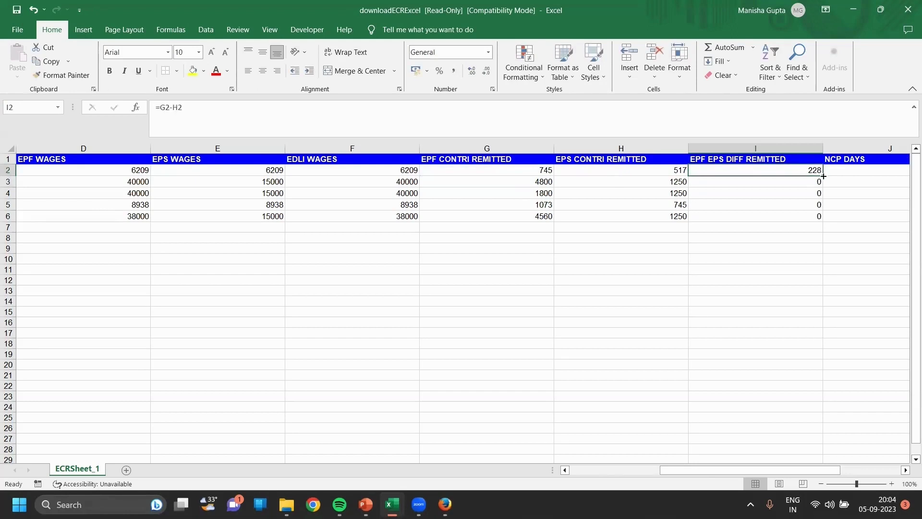
pyautogui.moveTo(823, 176); pyautogui.dragTo(819, 219)
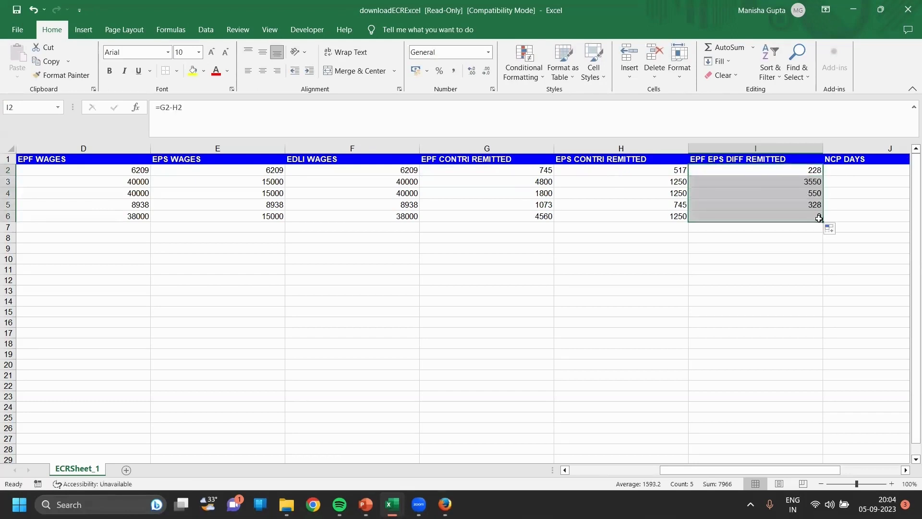
# Enter 0 in J2 under NCP DAYS for the first employee
pyautogui.click(842, 171)
pyautogui.write('0')
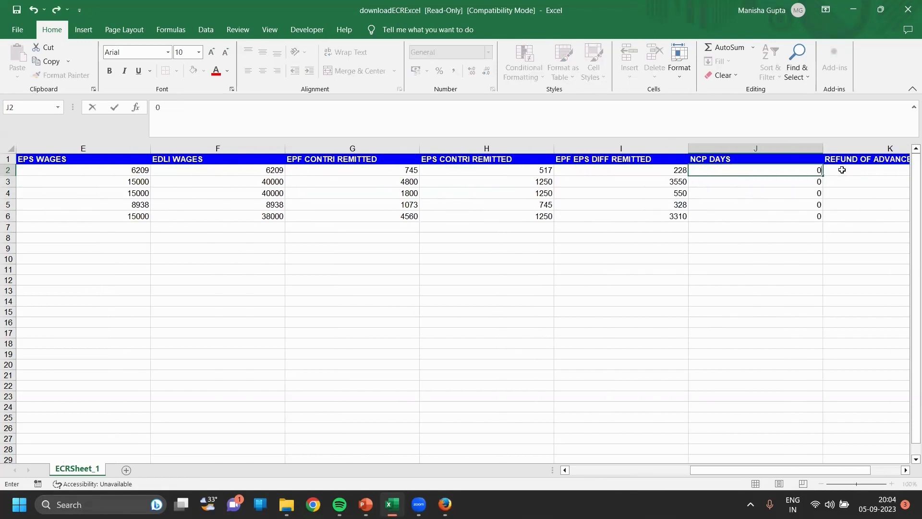
pyautogui.press('Return')
# Review the completed ECR sheet across its columns, from REFUND OF ADVANCES back to UAN
pyautogui.press('Right')
pyautogui.press('Right')
pyautogui.press('Left')
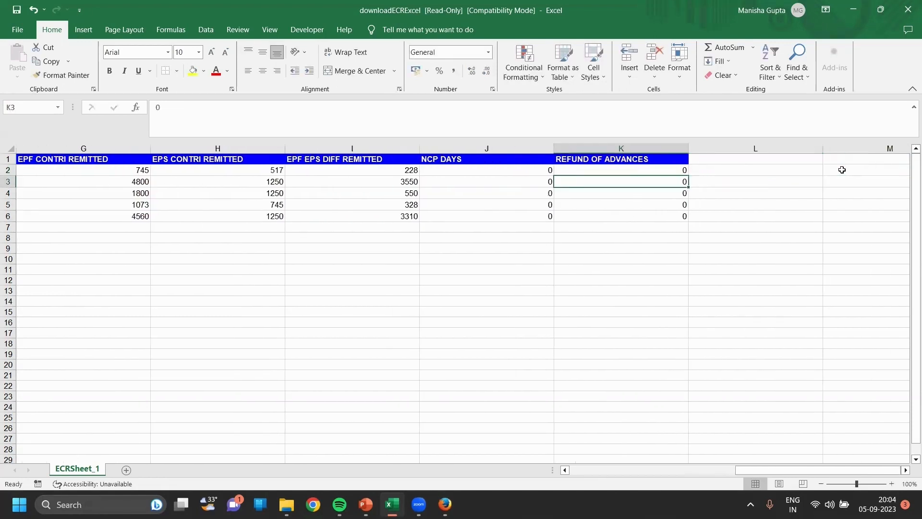
pyautogui.press('Left')
pyautogui.press('Left')
pyautogui.press('Left')
pyautogui.press('Left')
pyautogui.press('Left')
pyautogui.press('Left')
pyautogui.press('Left')
pyautogui.press('Left')
pyautogui.press('Left')
pyautogui.press('Left')
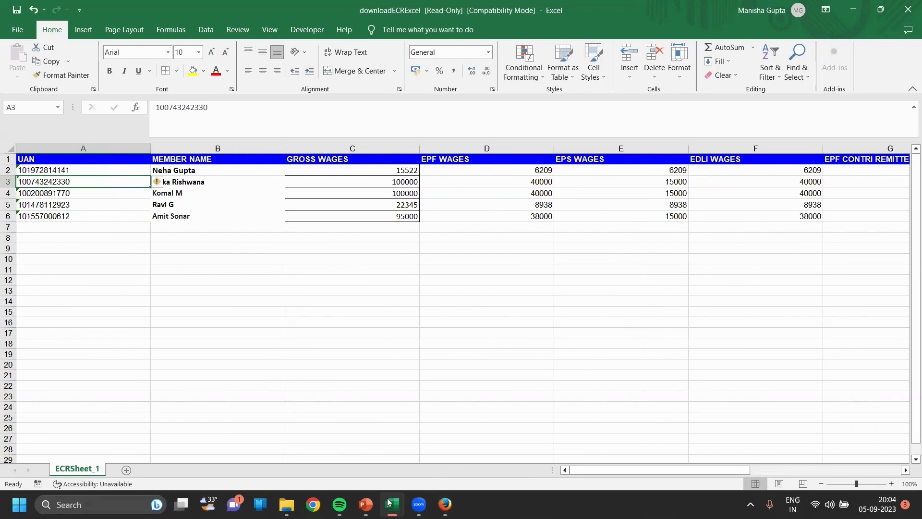
# Switch to the running PowerPoint slide show with the Objectives & Focus Areas slide
pyautogui.click(365, 504)
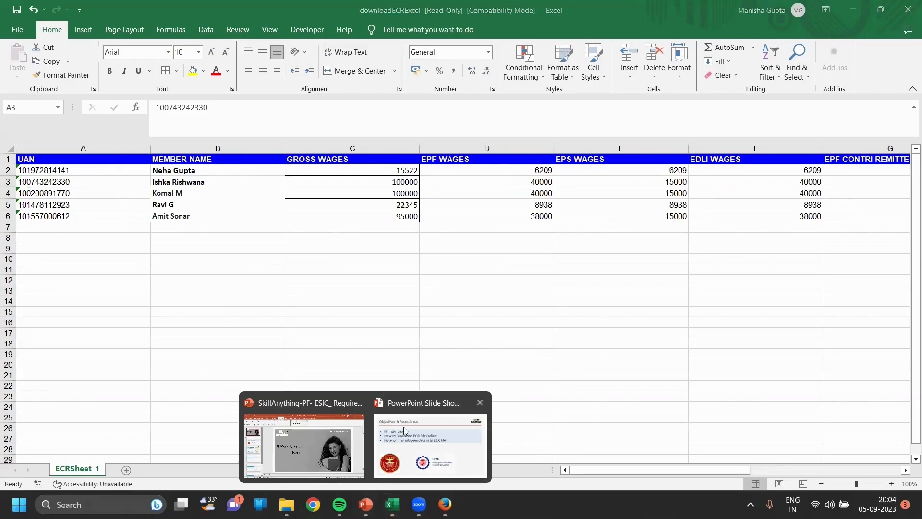
pyautogui.click(429, 442)
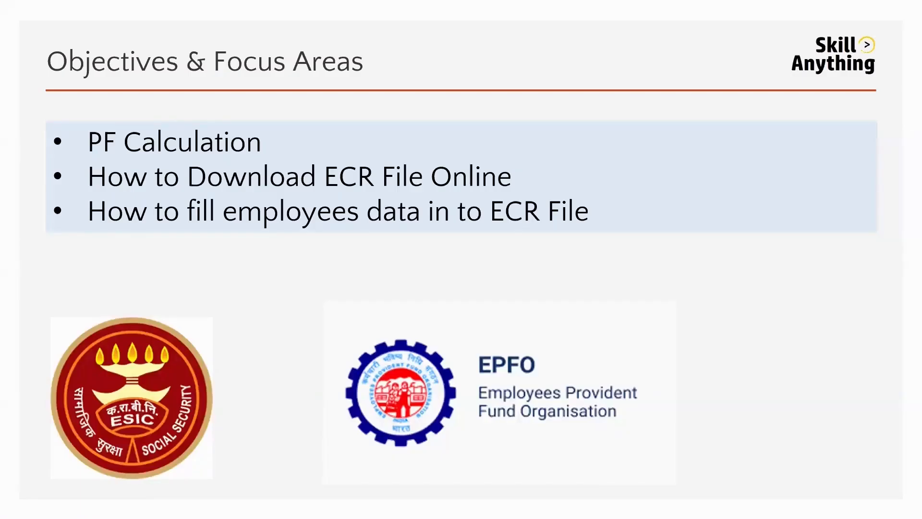